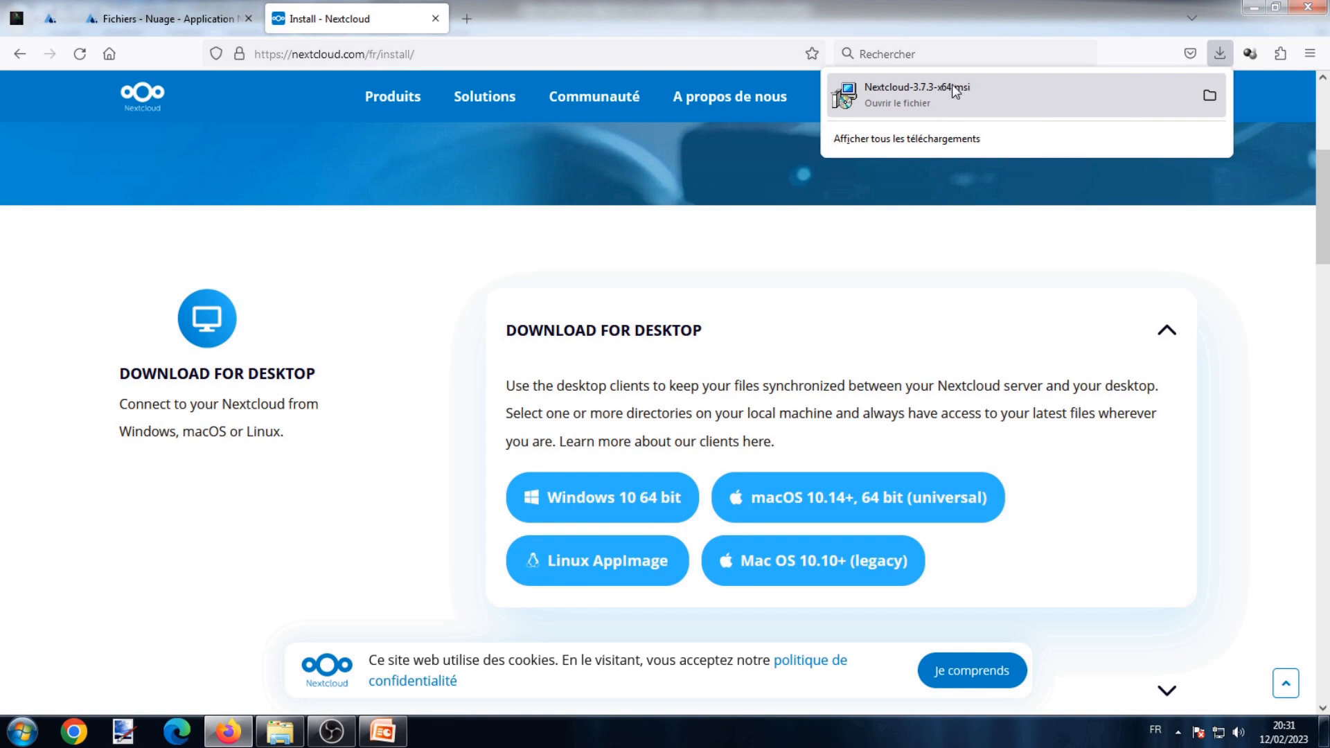
Launch the downloaded Nextcloud-3.7.3-x64.msi installer and allow the file to run.
{"action": "left_click", "coordinate": [956, 87]}
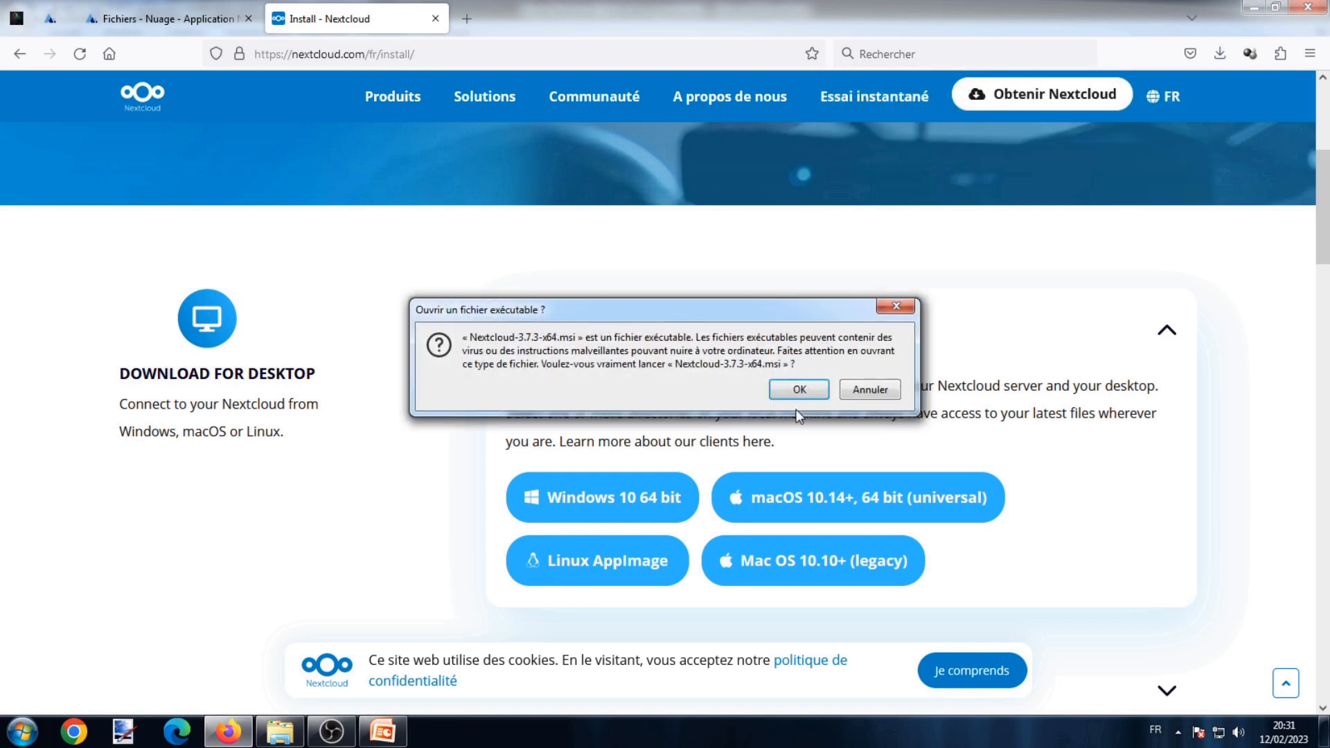
{"action": "left_click", "coordinate": [800, 392]}
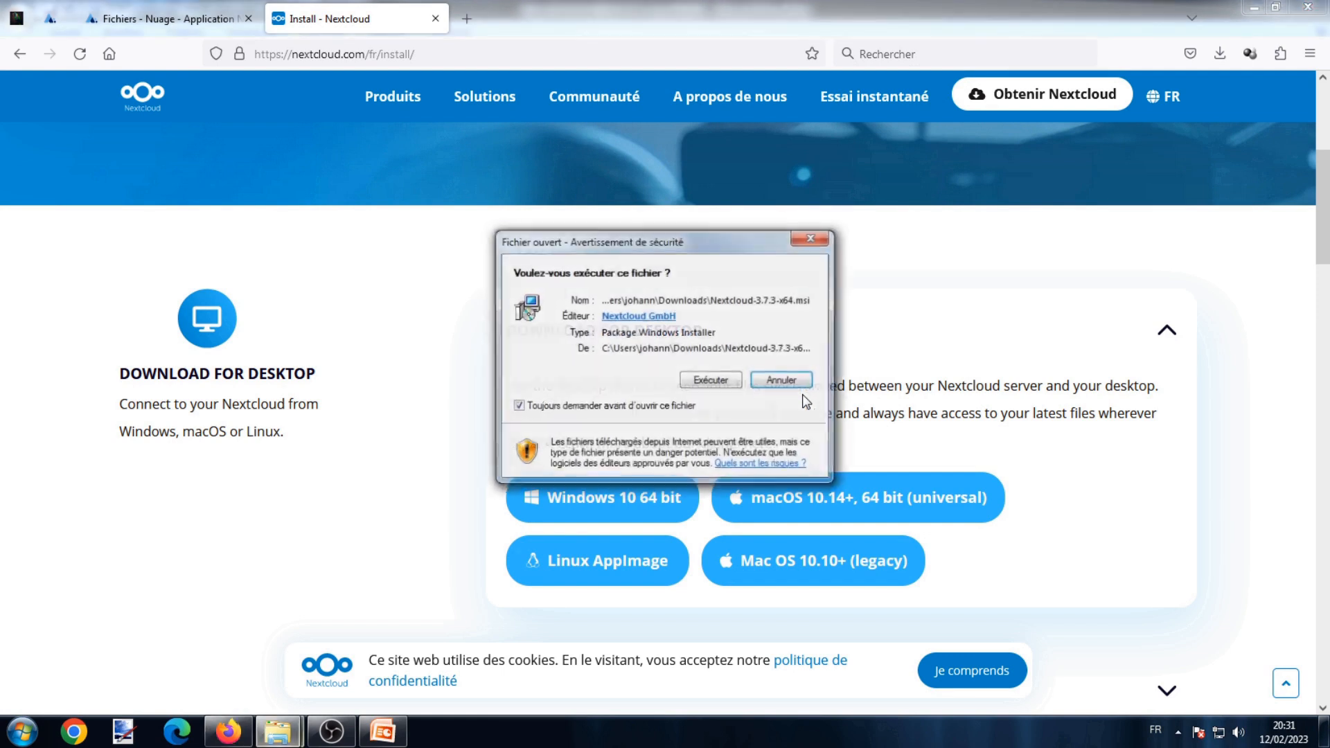
{"action": "left_click", "coordinate": [712, 381]}
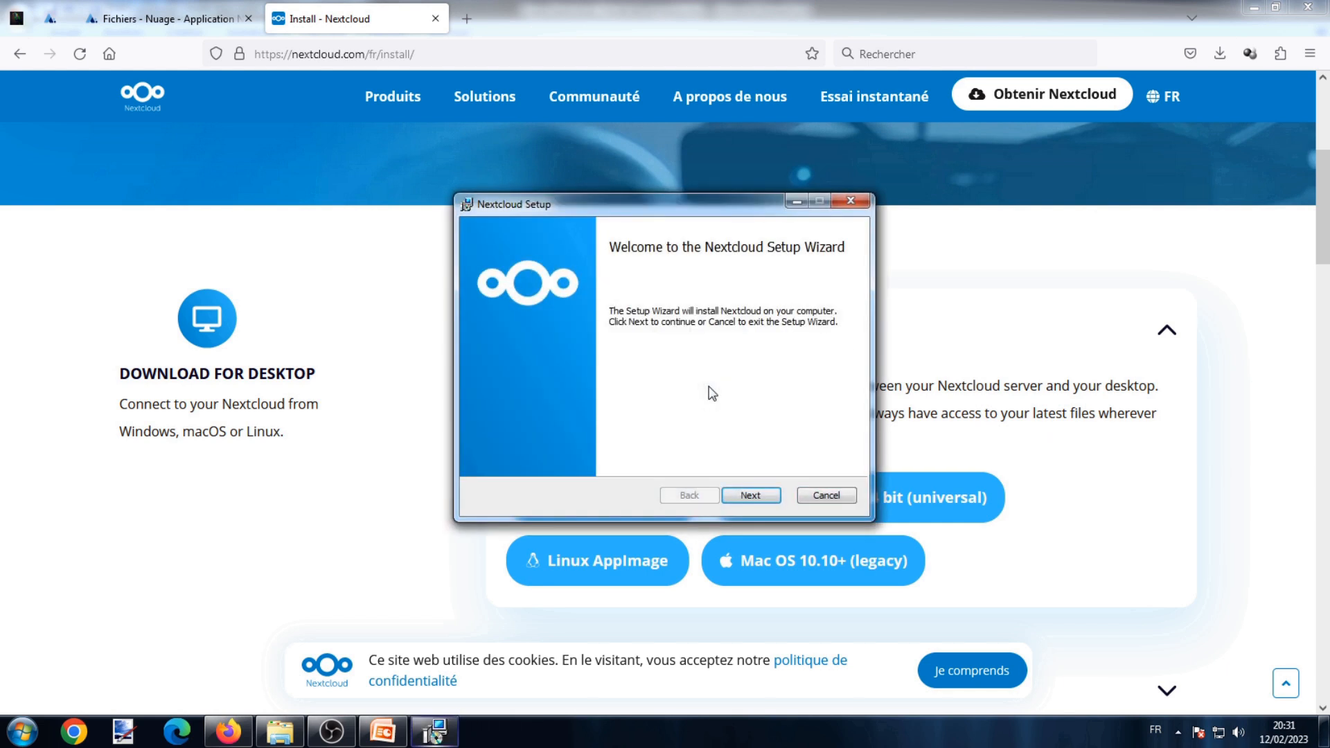
Install Nextcloud with the default features and location, and finish the setup with Launch Nextcloud enabled.
{"action": "left_click", "coordinate": [758, 501]}
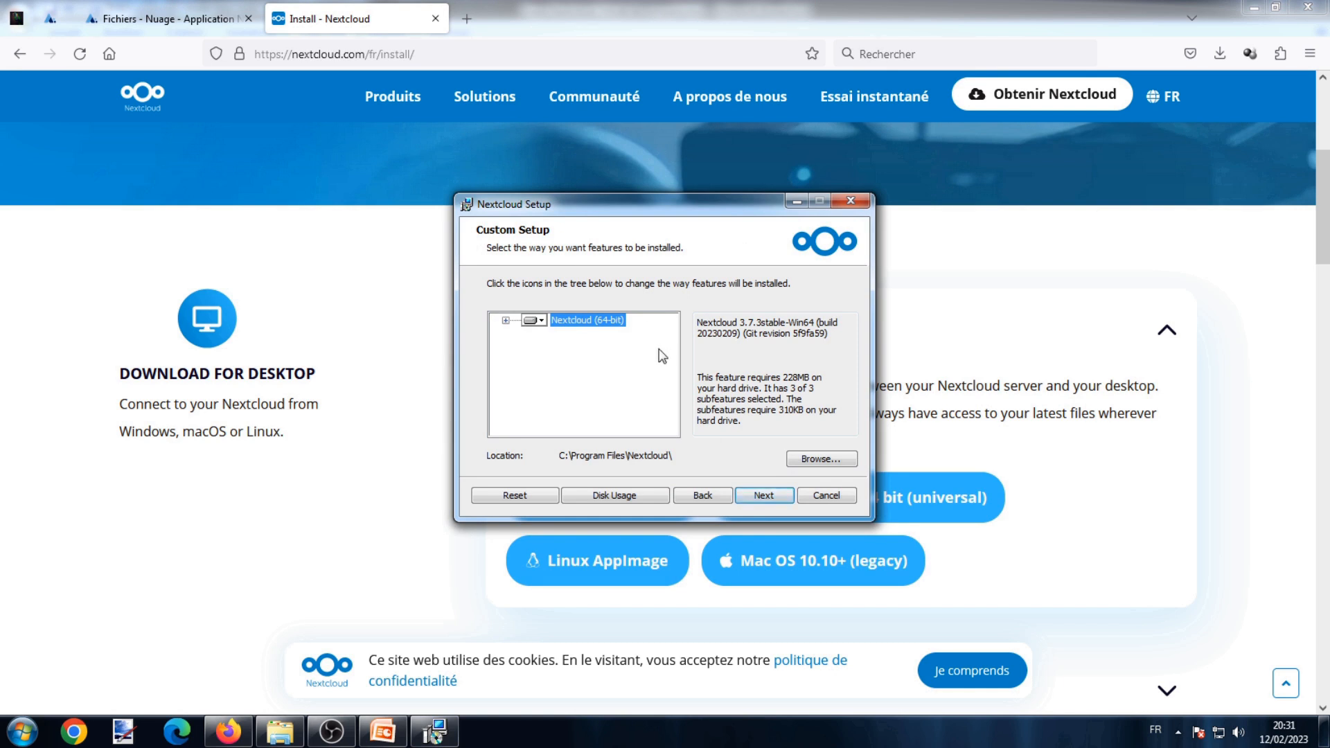
{"action": "left_click", "coordinate": [800, 460]}
{"action": "left_click", "coordinate": [859, 215]}
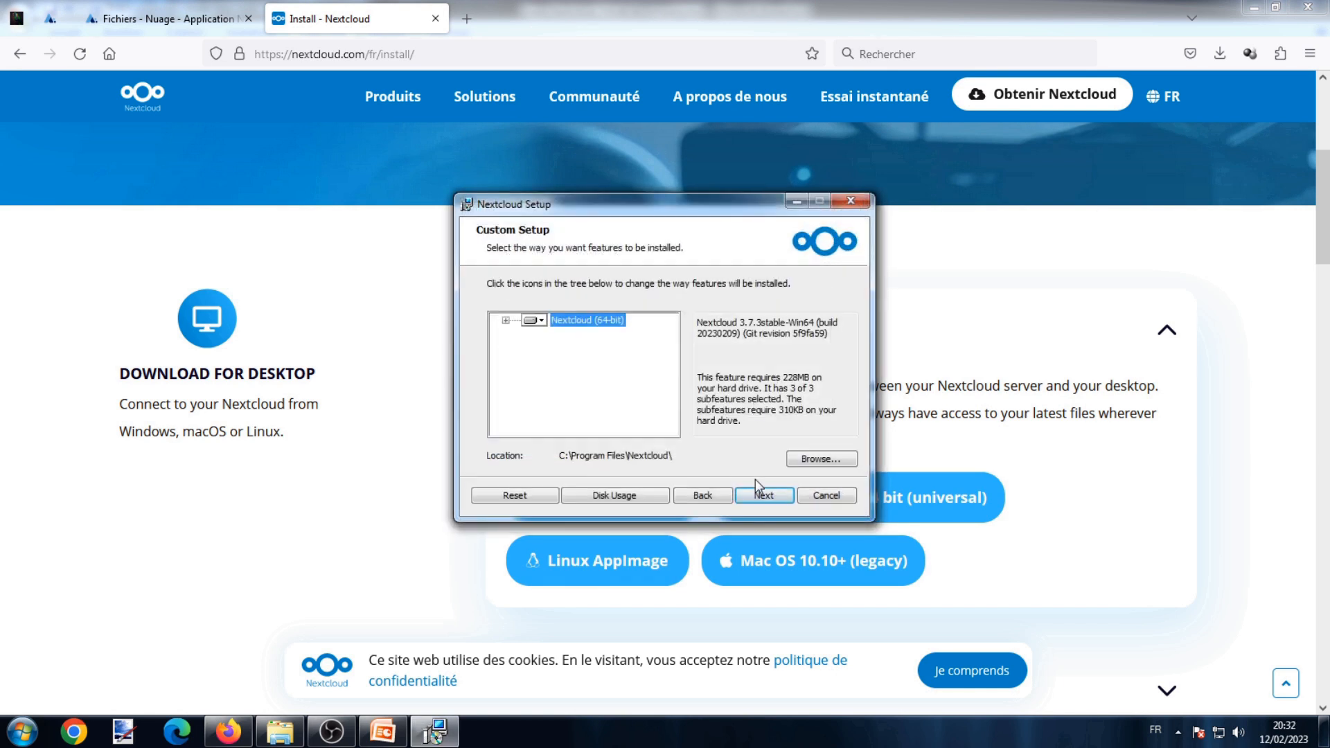
{"action": "left_click", "coordinate": [762, 496]}
{"action": "left_click", "coordinate": [763, 495]}
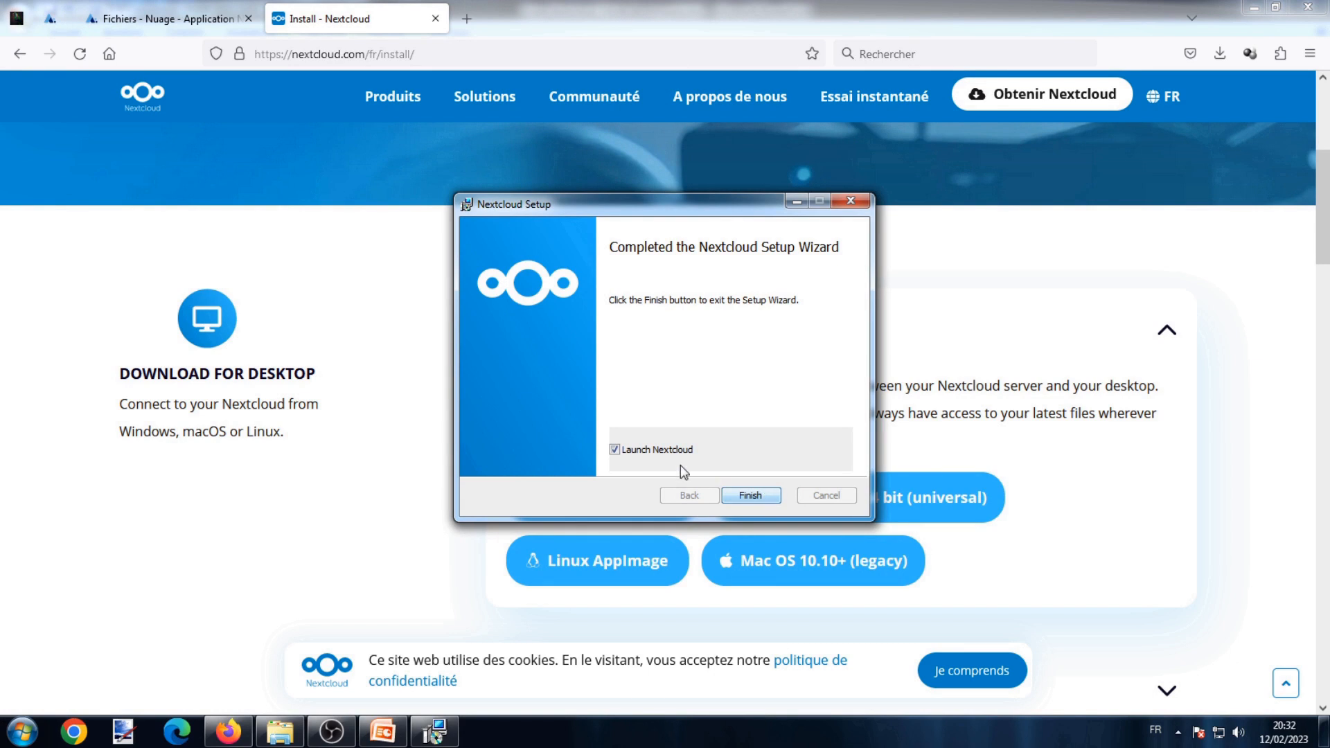
{"action": "left_click", "coordinate": [741, 496]}
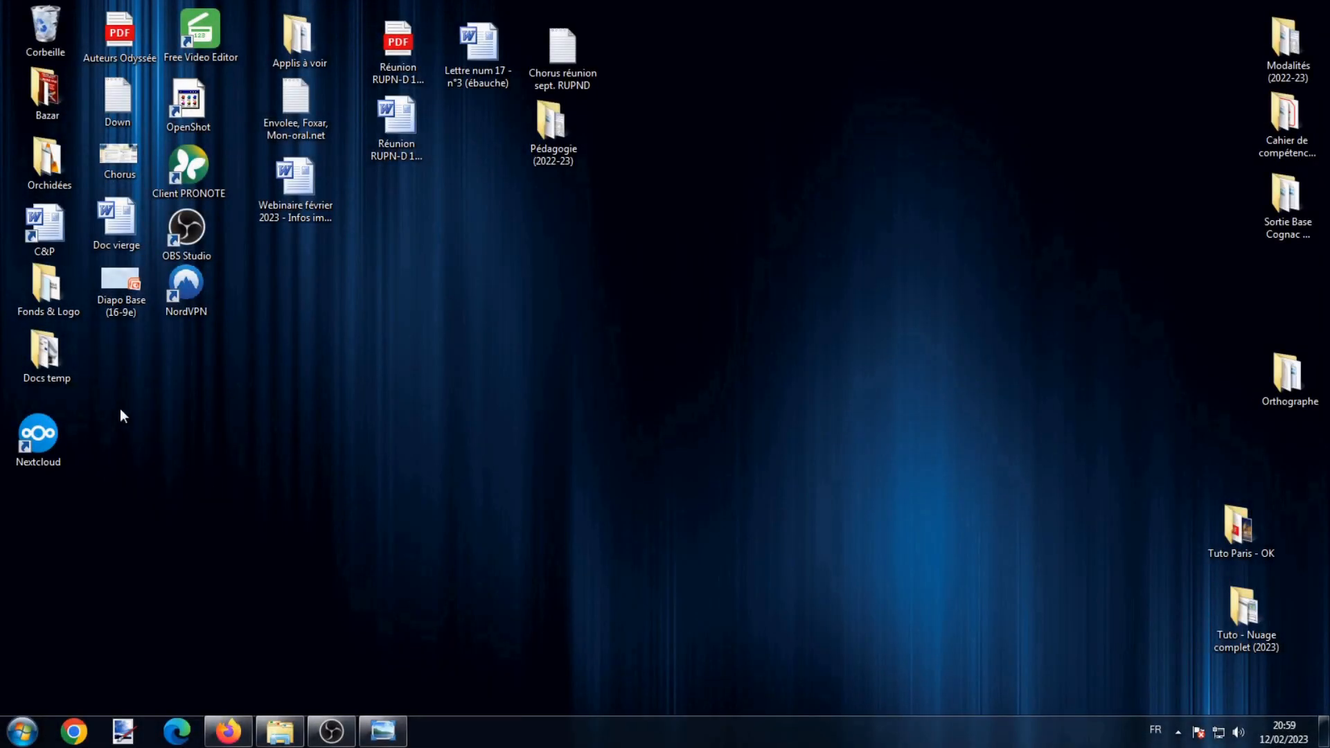
Locate the Nextcloud shortcut on the desktop and search the computer's programs for "nextcloud".
{"action": "left_click_drag", "start_coordinate": [121, 410], "coordinate": [2, 496]}
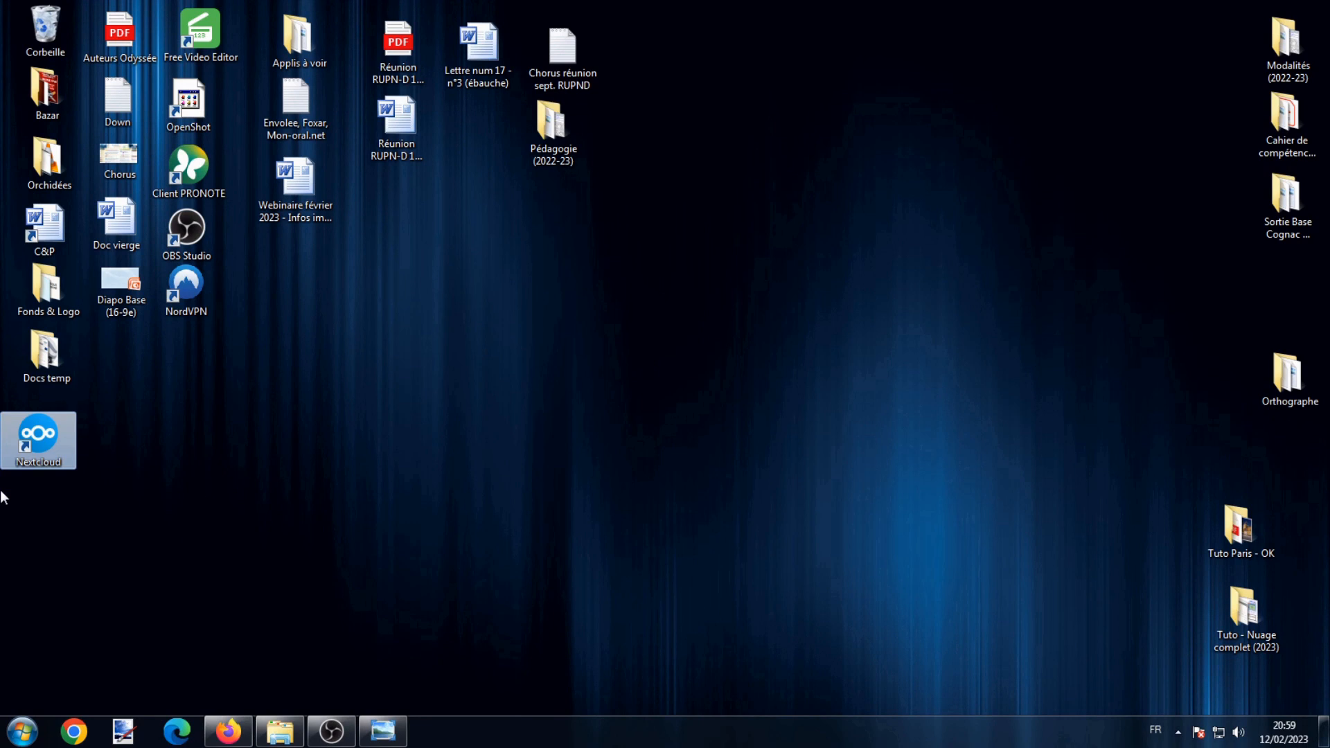
{"action": "left_click", "coordinate": [20, 496]}
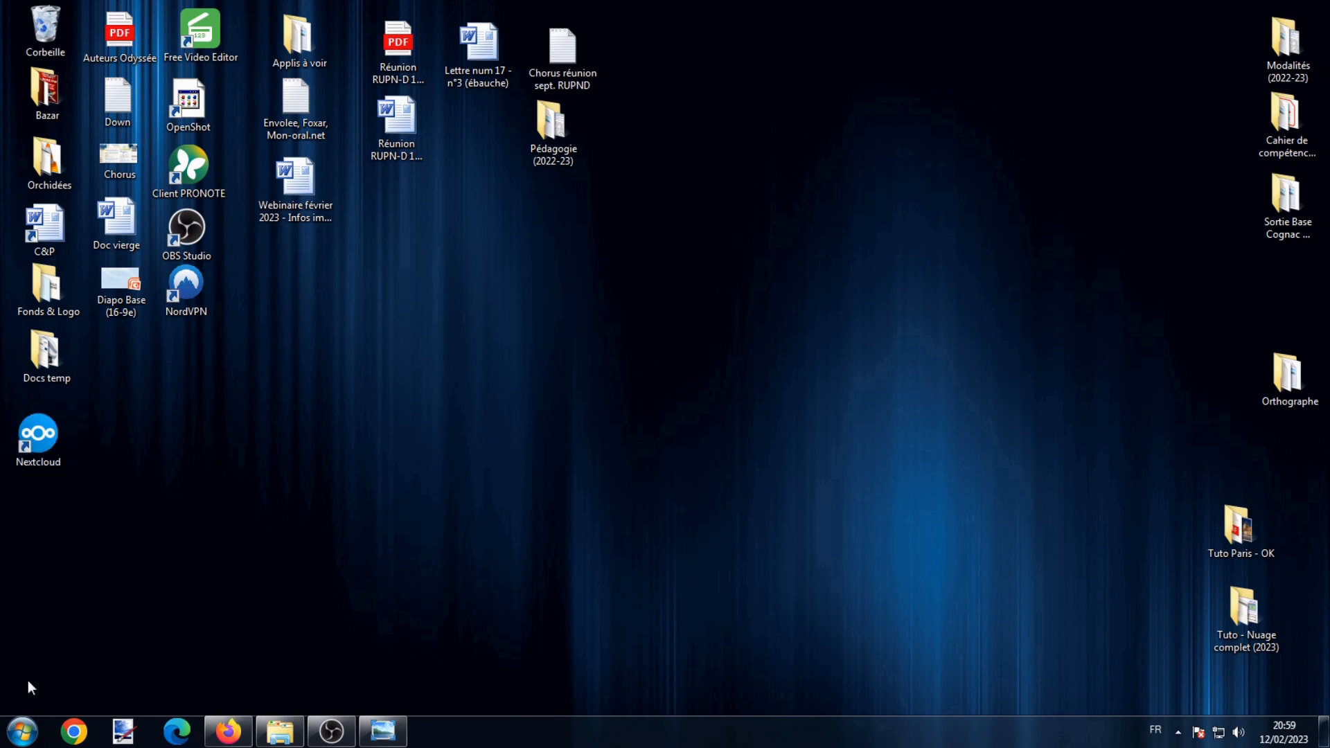
{"action": "left_click", "coordinate": [22, 732]}
{"action": "type", "text": "nextcloud"}
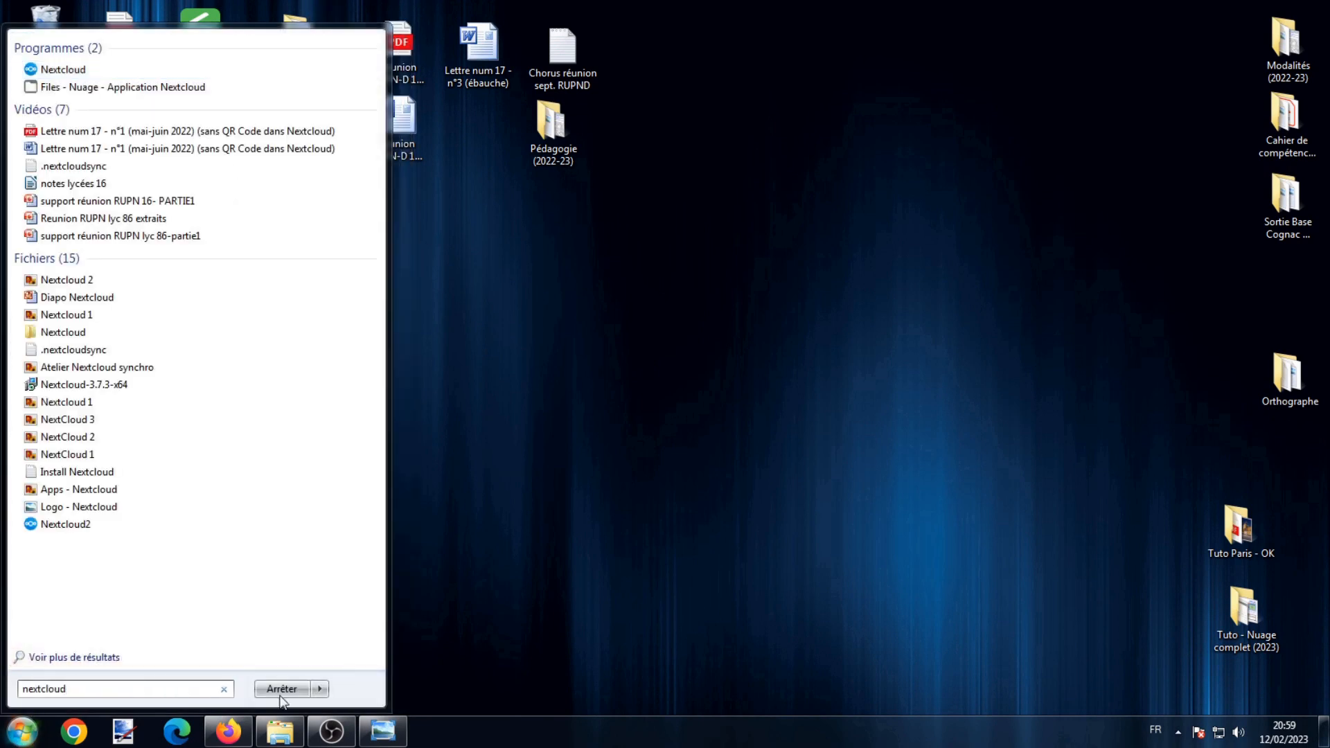
{"action": "left_click", "coordinate": [574, 376]}
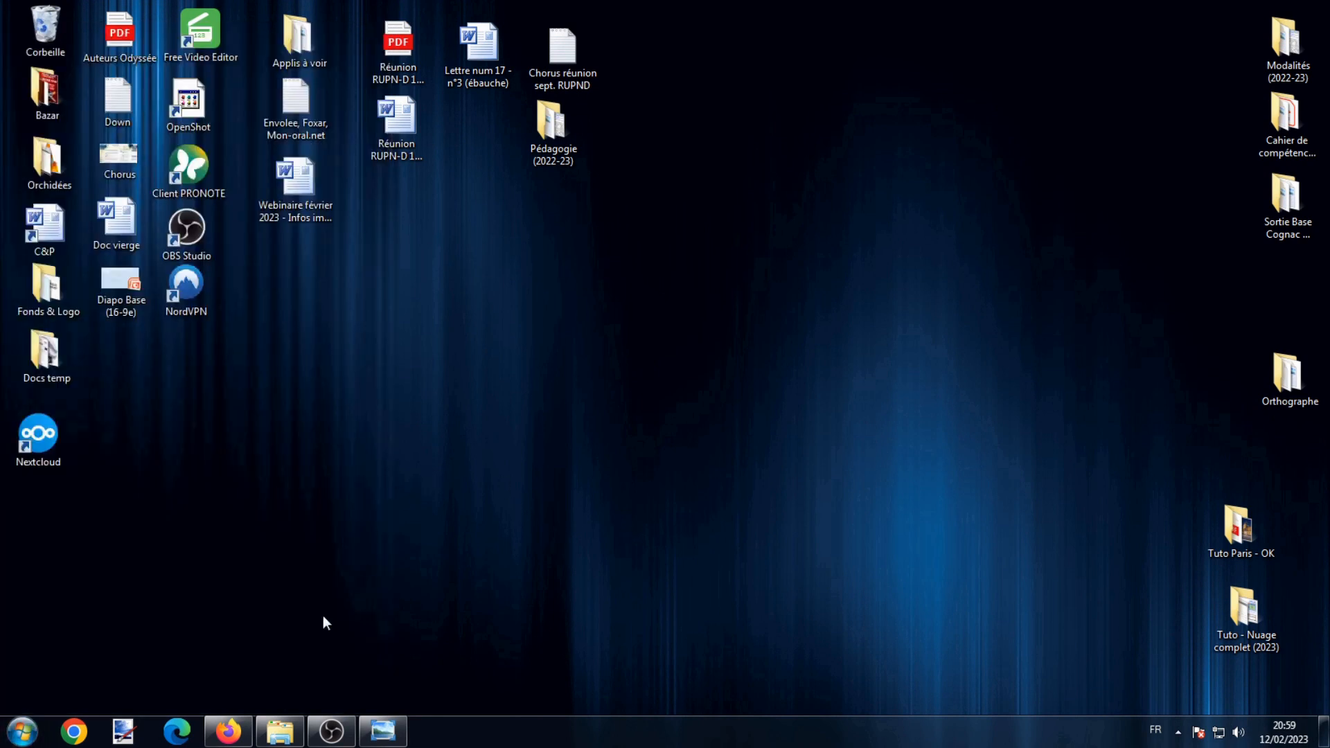
Start the Nextcloud desktop client from its desktop shortcut and begin logging in to an account.
{"action": "left_click", "coordinate": [255, 710]}
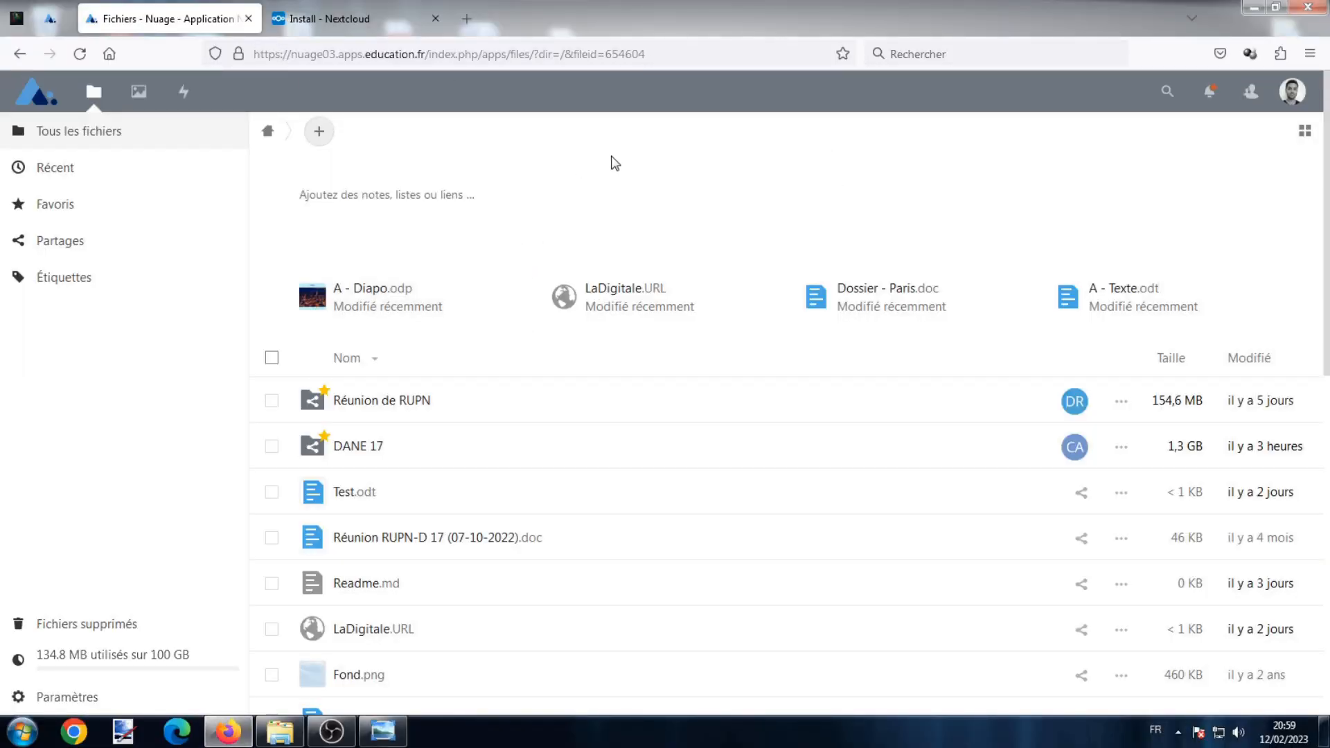
{"action": "left_click", "coordinate": [1254, 7]}
{"action": "double_click", "coordinate": [58, 444]}
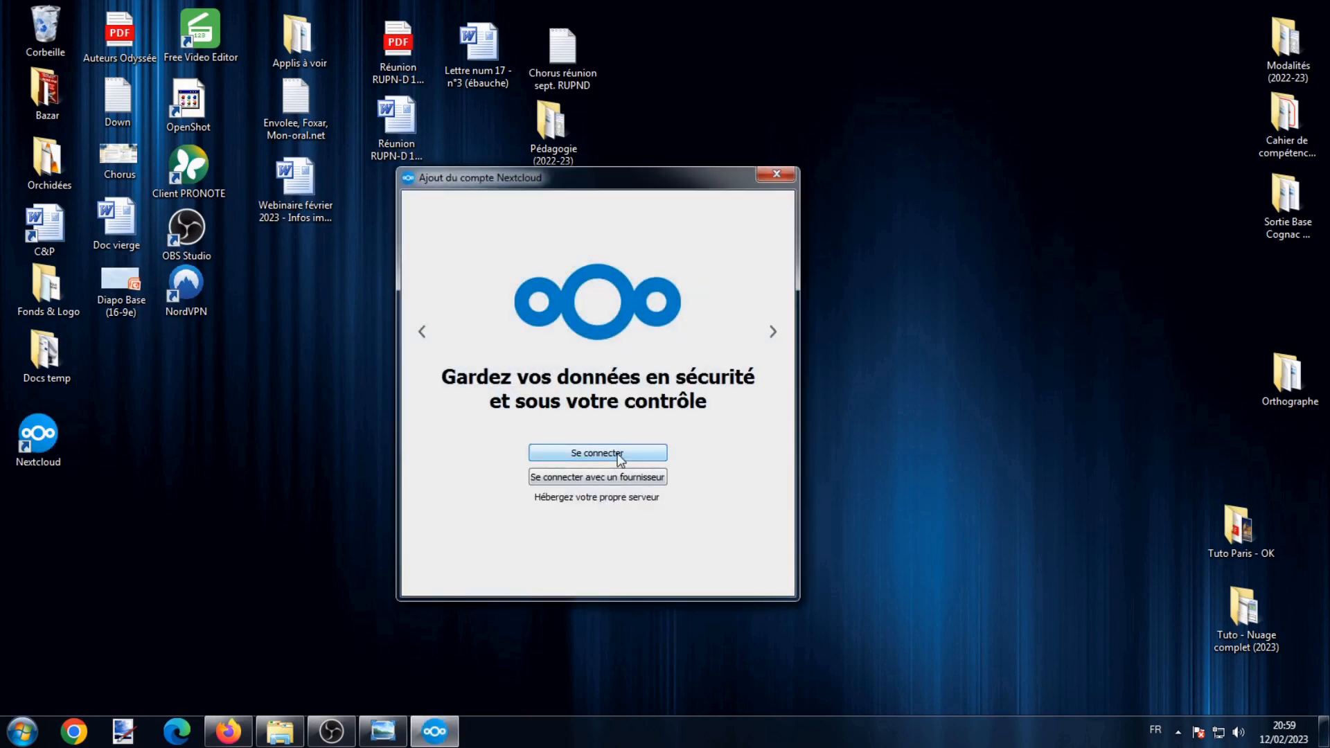
{"action": "left_click", "coordinate": [594, 453]}
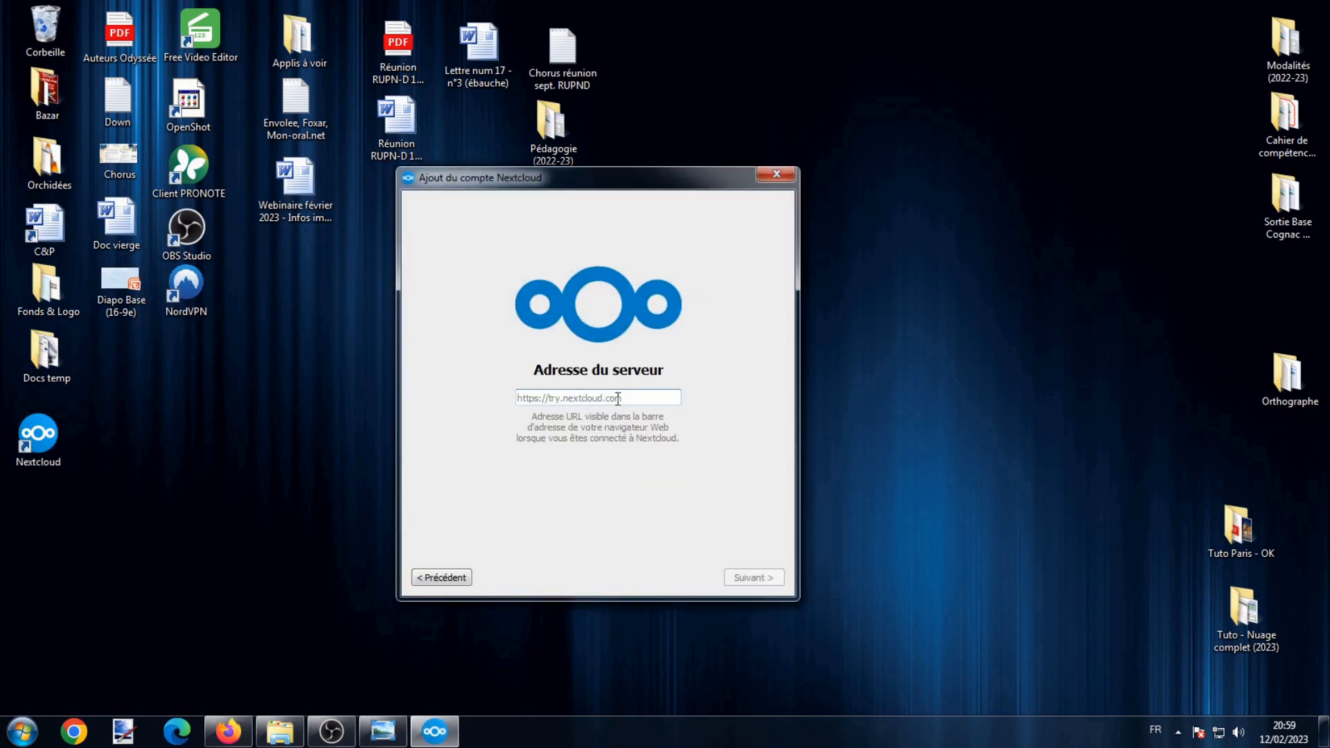
Switch to Firefox and copy the server domain nuage03.apps.education.fr from the cloud page's address.
{"action": "left_click", "coordinate": [229, 731]}
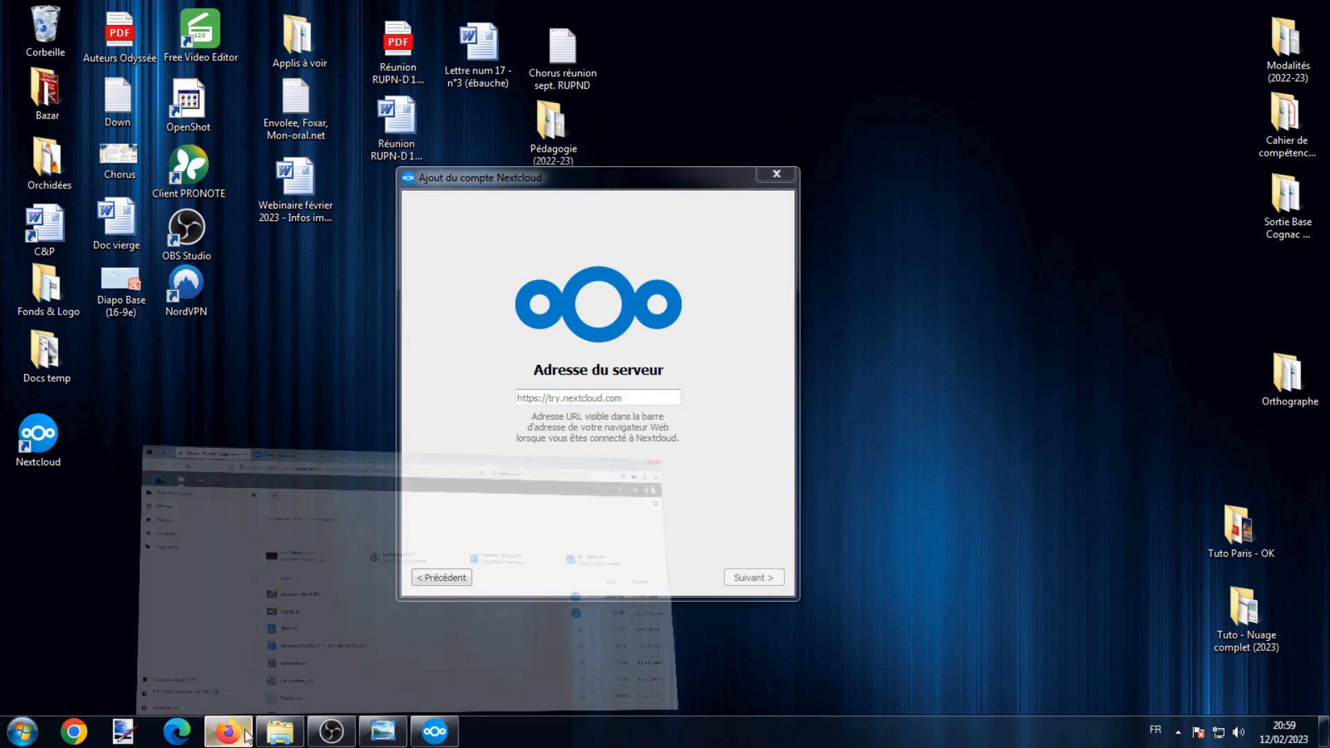
{"action": "left_click", "coordinate": [355, 55]}
{"action": "left_click", "coordinate": [324, 54]}
{"action": "left_click_drag", "start_coordinate": [293, 54], "coordinate": [422, 57]}
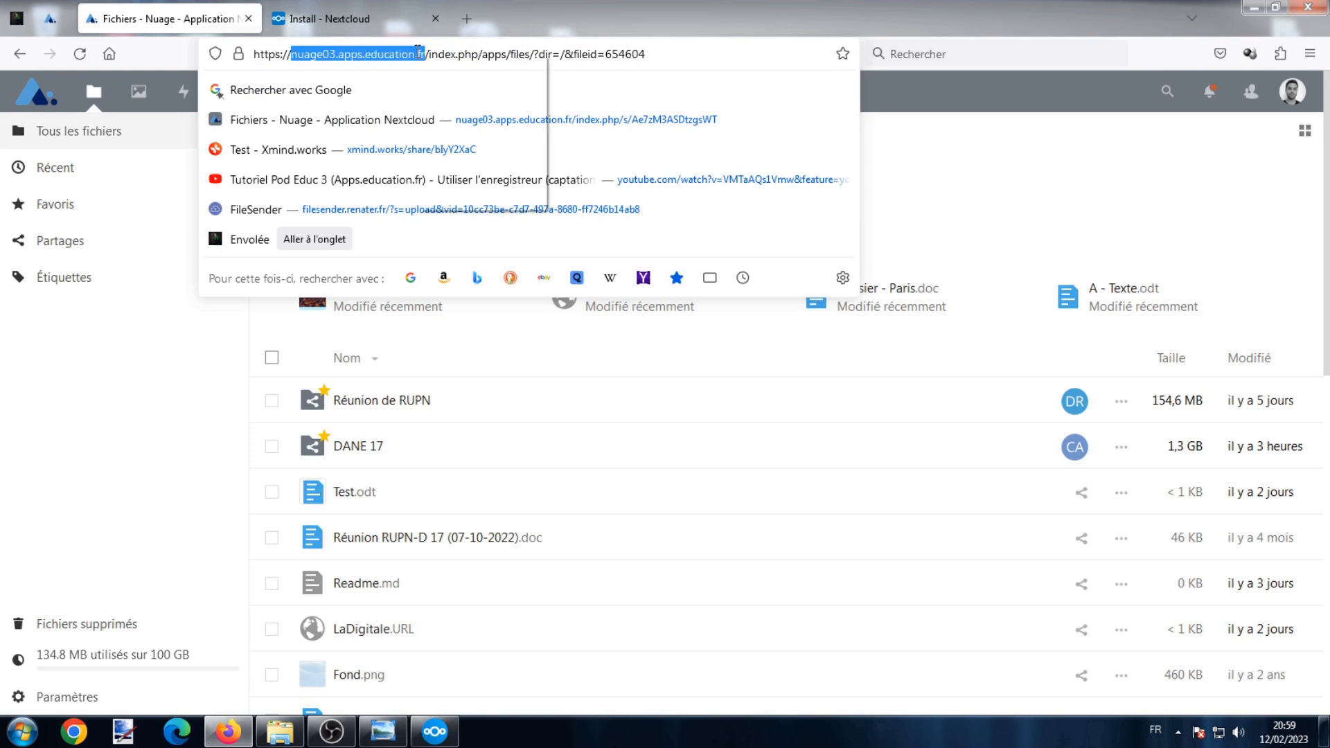
{"action": "right_click", "coordinate": [426, 55]}
{"action": "left_click", "coordinate": [464, 124]}
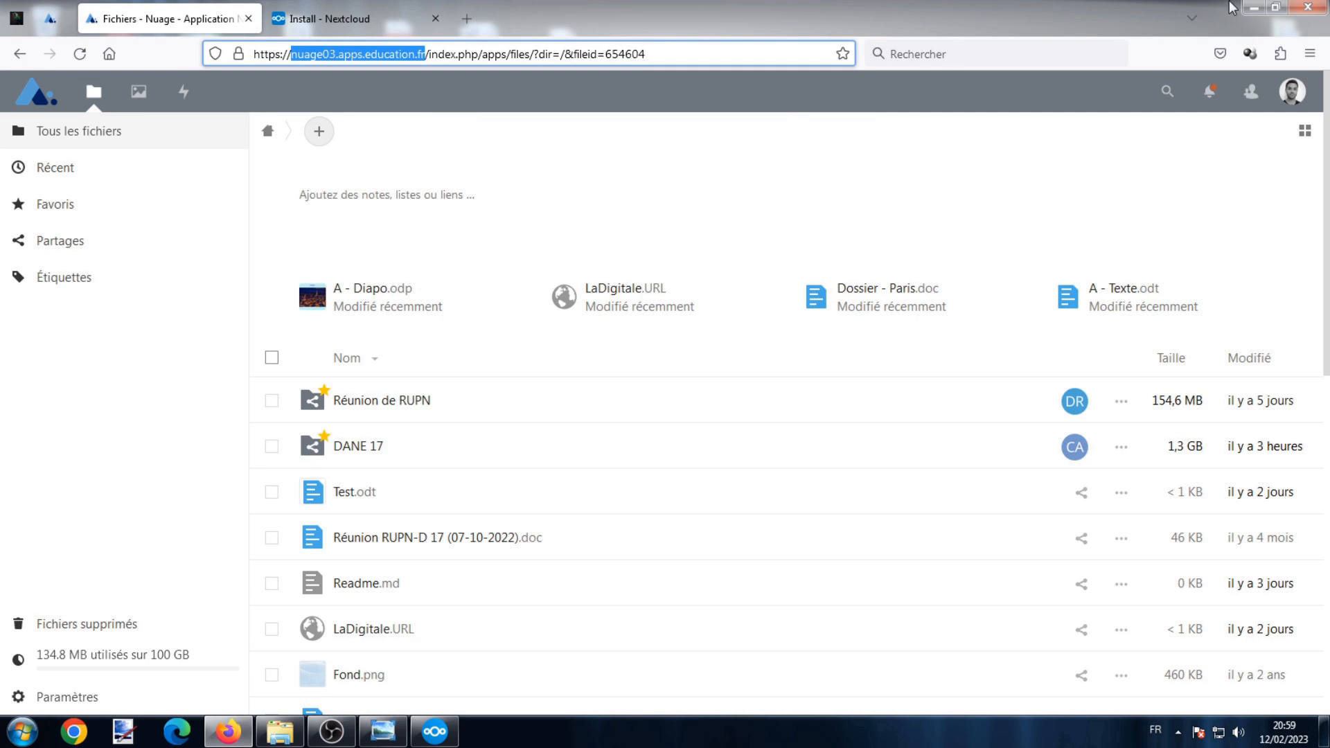
Return to the Nextcloud client, paste nuage03.apps.education.fr as the server address and continue.
{"action": "left_click", "coordinate": [1254, 7]}
{"action": "right_click", "coordinate": [590, 402]}
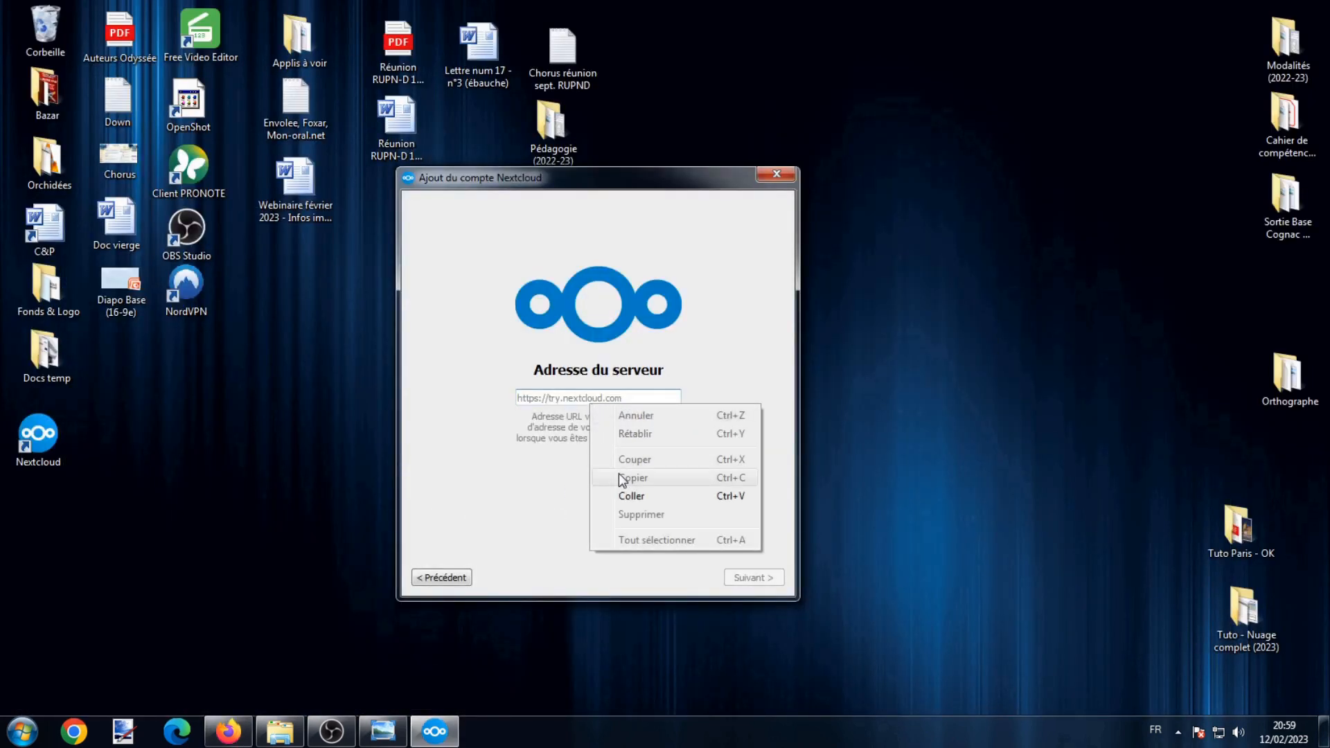
{"action": "left_click", "coordinate": [630, 496]}
{"action": "left_click", "coordinate": [761, 579]}
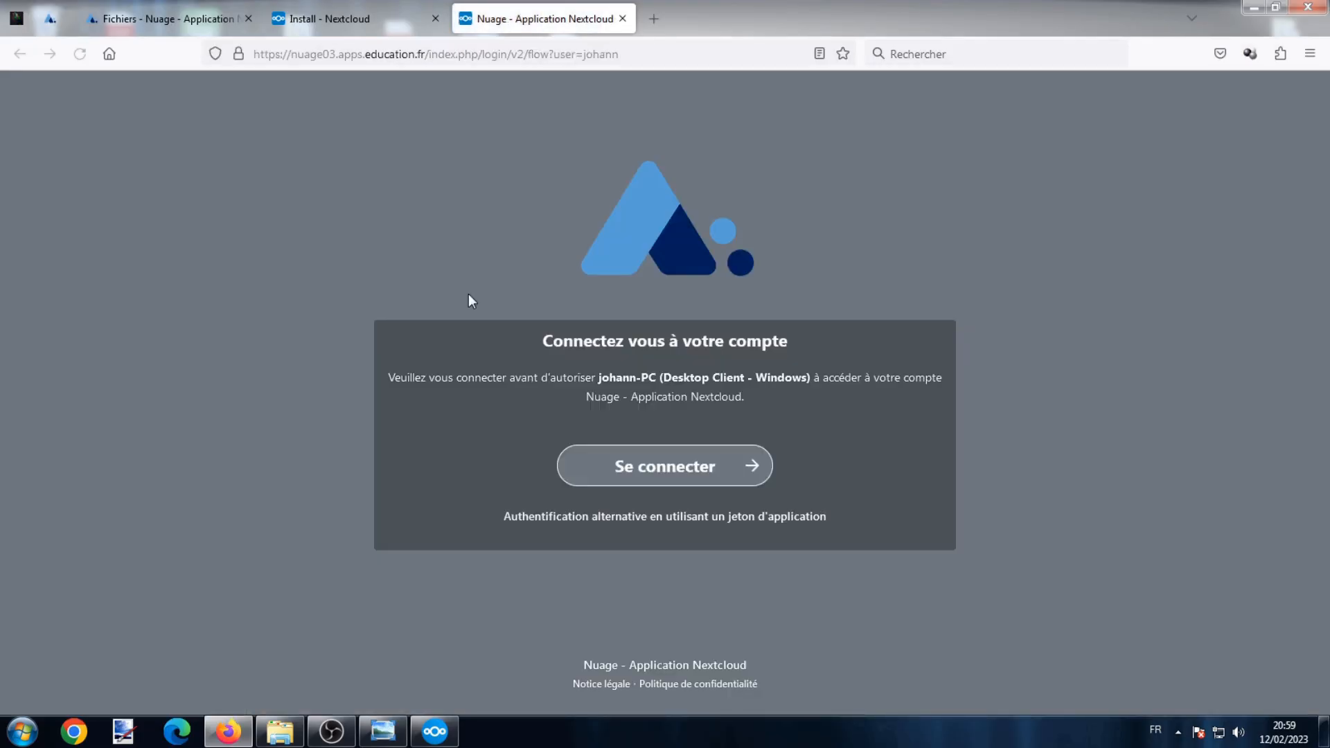
Connect to the account in the browser, authorize access for the desktop client and return to the client.
{"action": "left_click", "coordinate": [664, 473]}
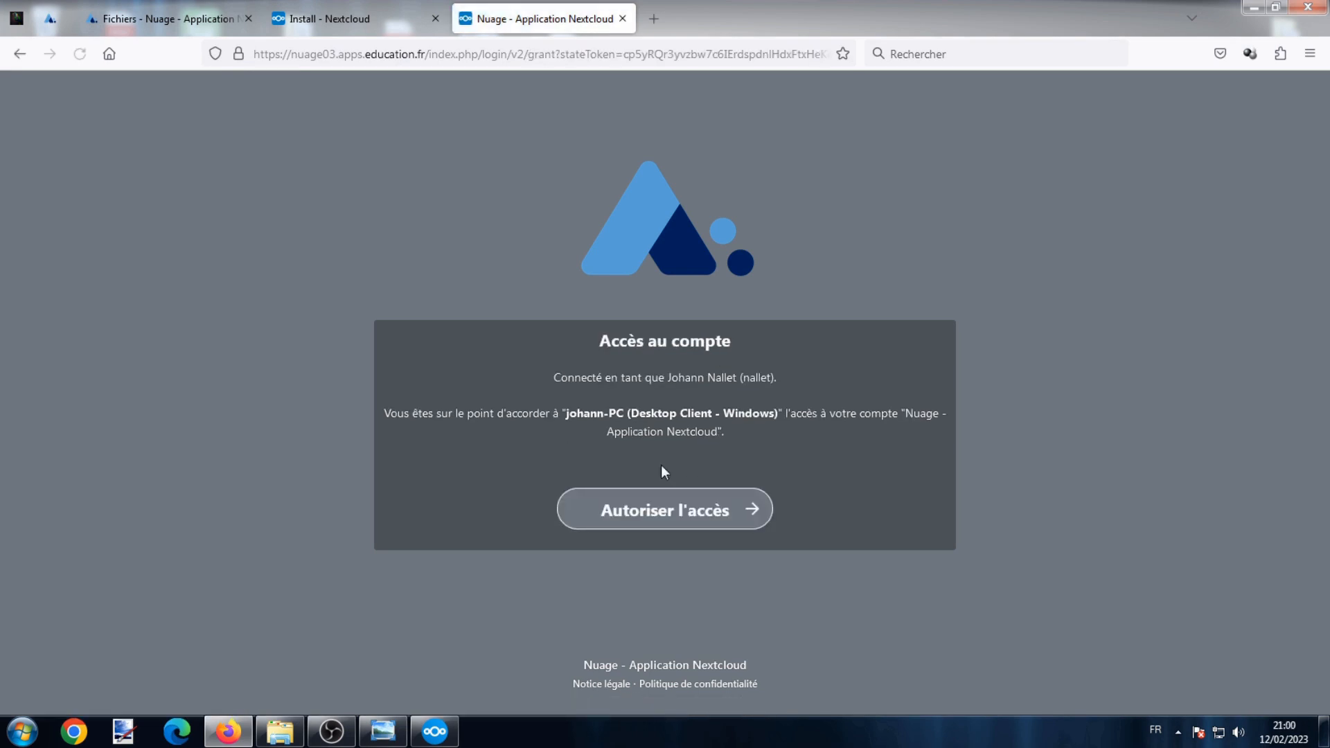
{"action": "left_click", "coordinate": [690, 513]}
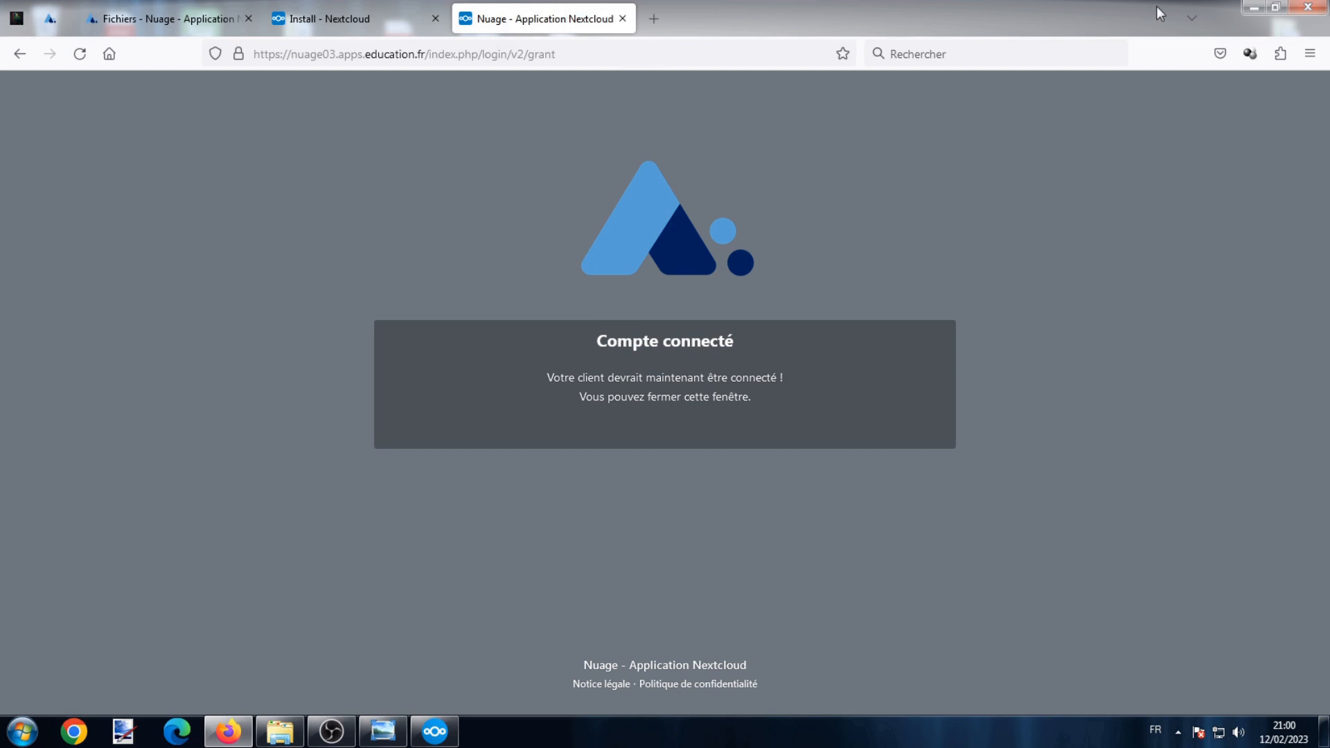
{"action": "left_click", "coordinate": [1254, 7]}
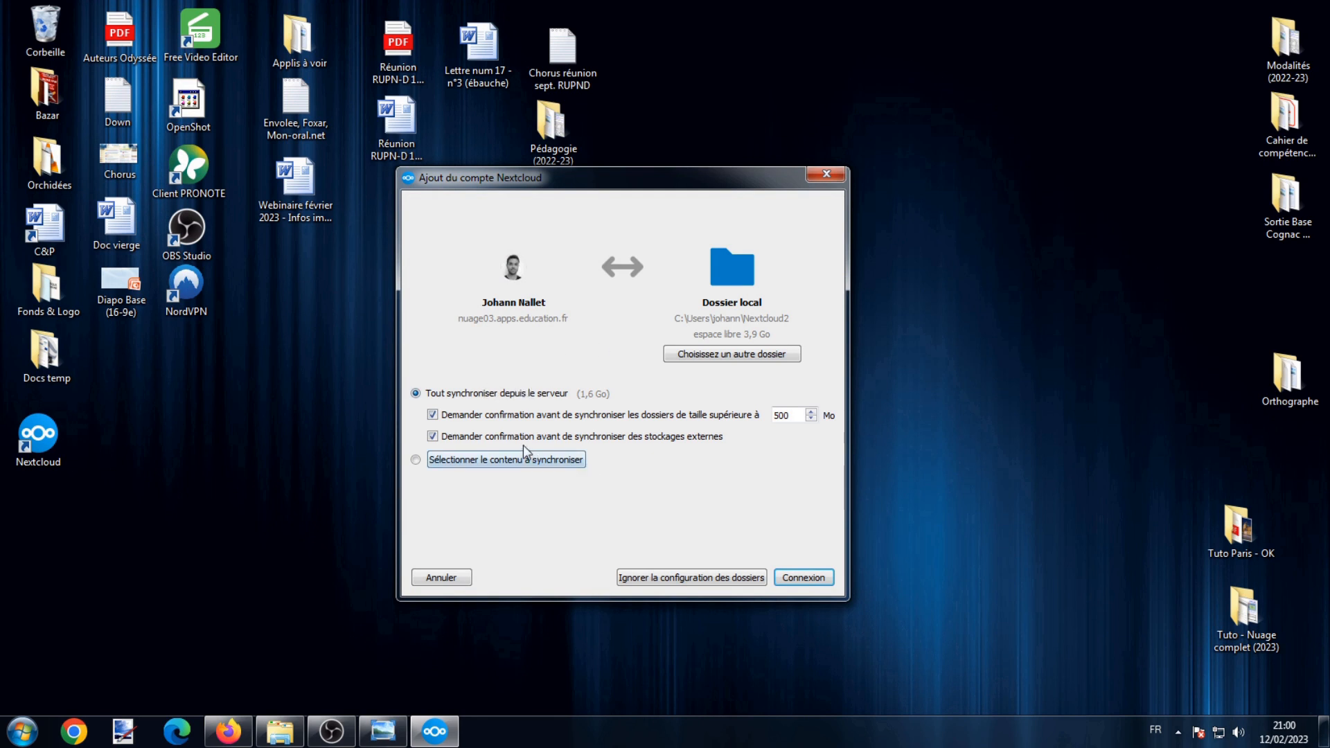
Examine the remote folders offered for selective synchronization, and leave the selection without changing it.
{"action": "left_click", "coordinate": [415, 459]}
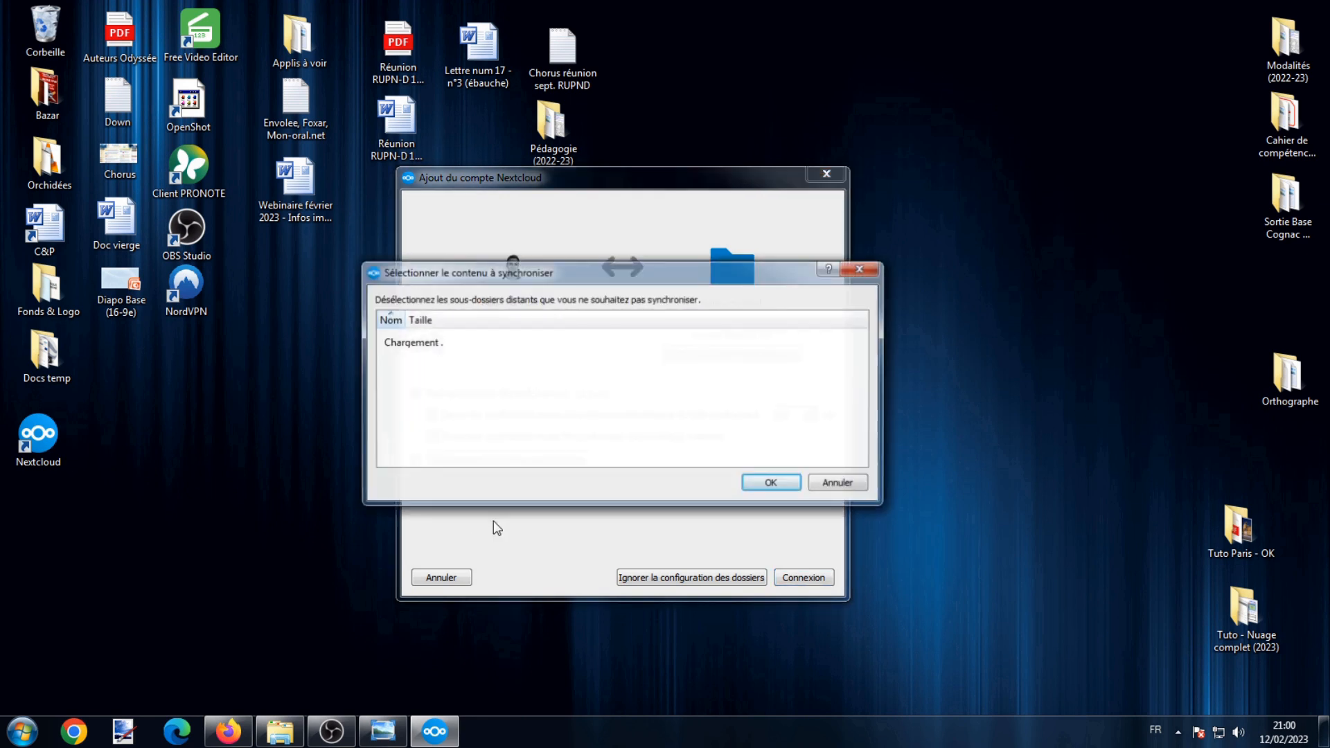
{"action": "scroll", "coordinate": [519, 407], "scroll_direction": "down", "scroll_amount": 7}
{"action": "scroll", "coordinate": [522, 407], "scroll_direction": "up", "scroll_amount": 7}
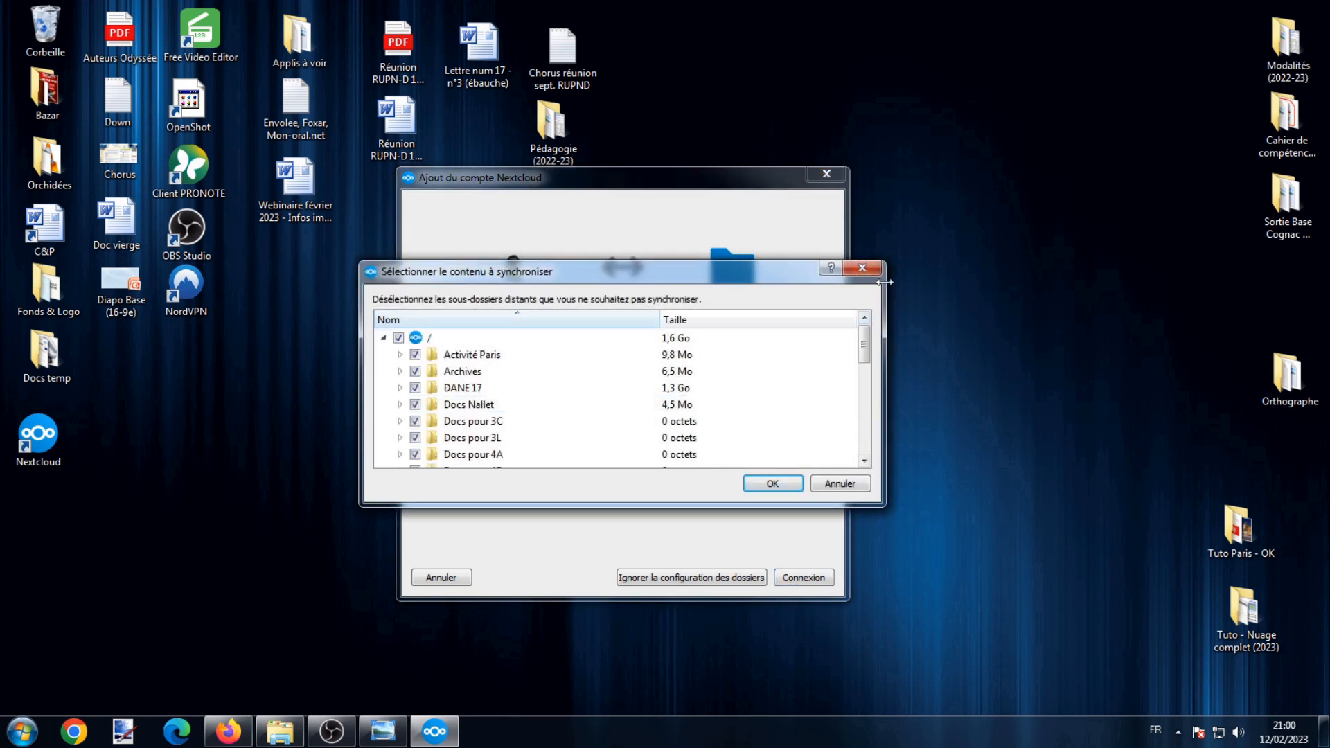
{"action": "left_click", "coordinate": [862, 268]}
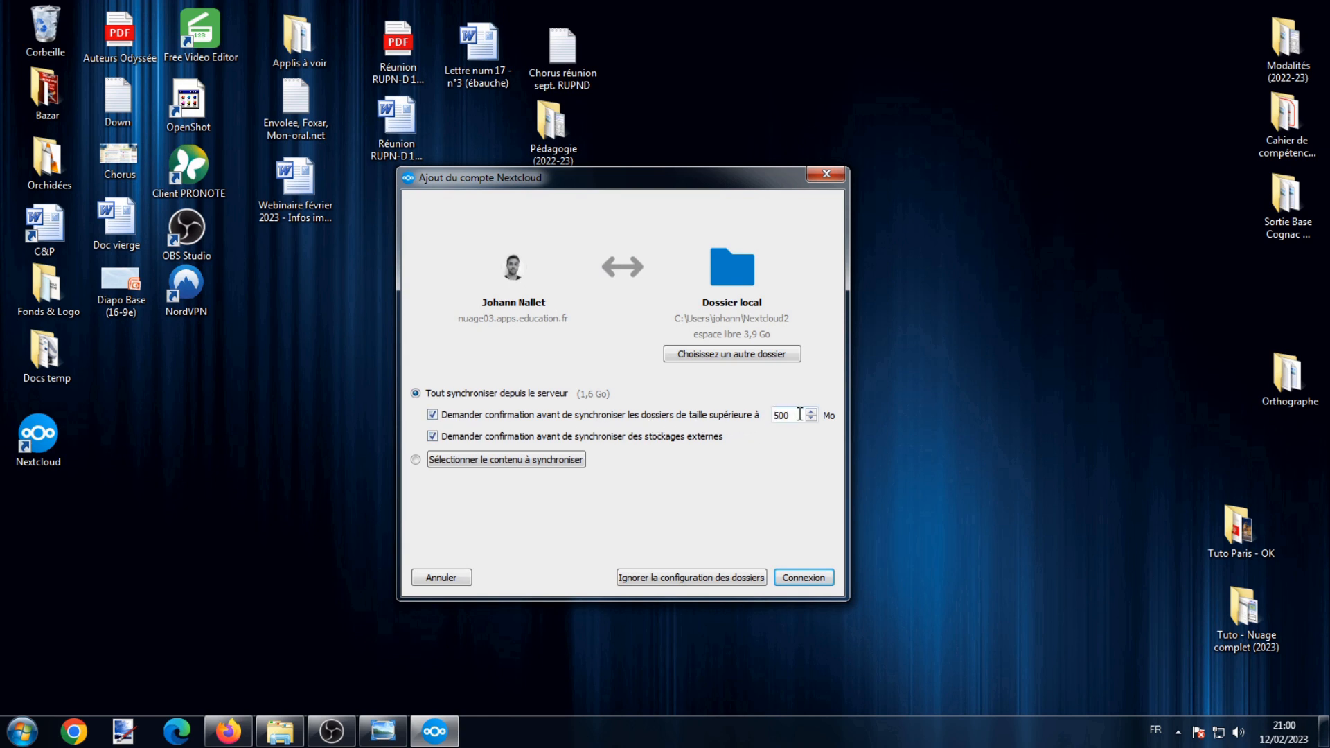
Connect with everything synchronized from the server, keeping the confirmation for folders larger than 500 MB.
{"action": "double_click", "coordinate": [791, 417]}
{"action": "left_click", "coordinate": [810, 412]}
{"action": "left_click", "coordinate": [800, 577]}
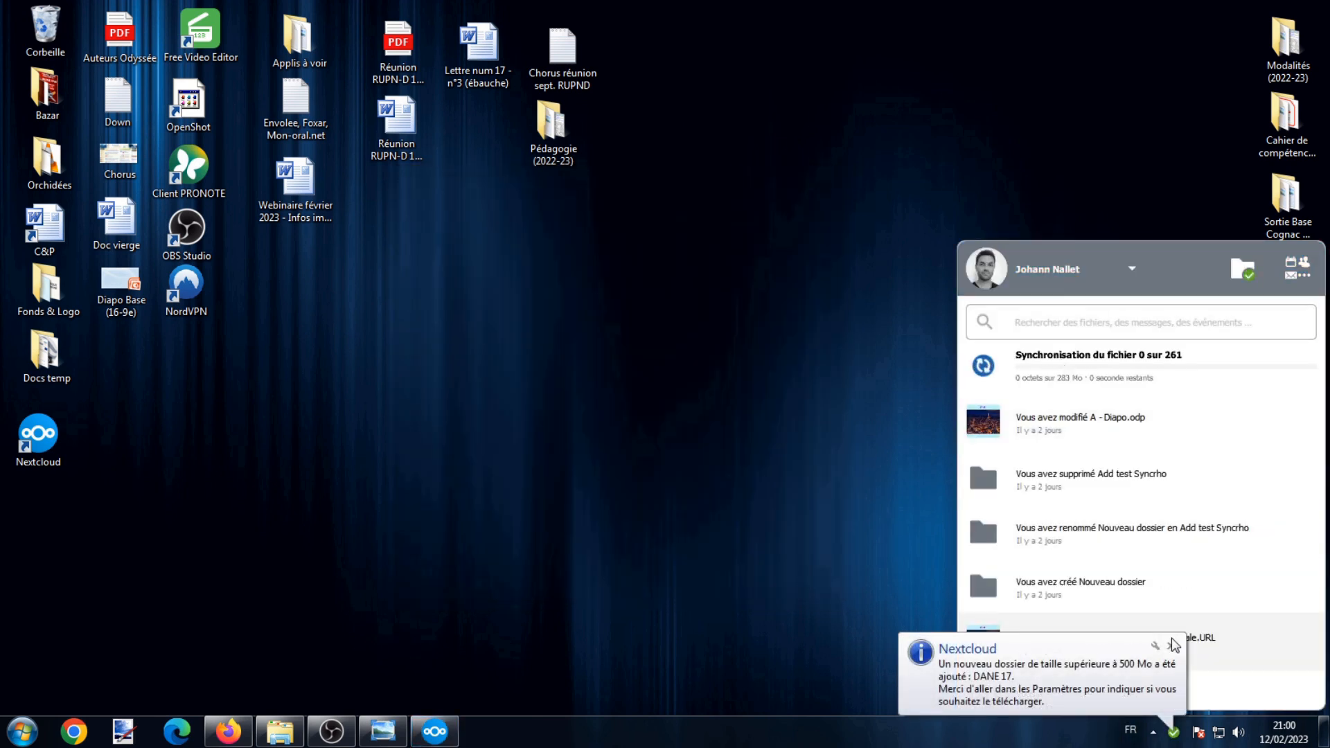
Dismiss the large-folder notification and open the Nextcloud client to check the synchronization progress.
{"action": "left_click", "coordinate": [1172, 645]}
{"action": "left_click", "coordinate": [1177, 731]}
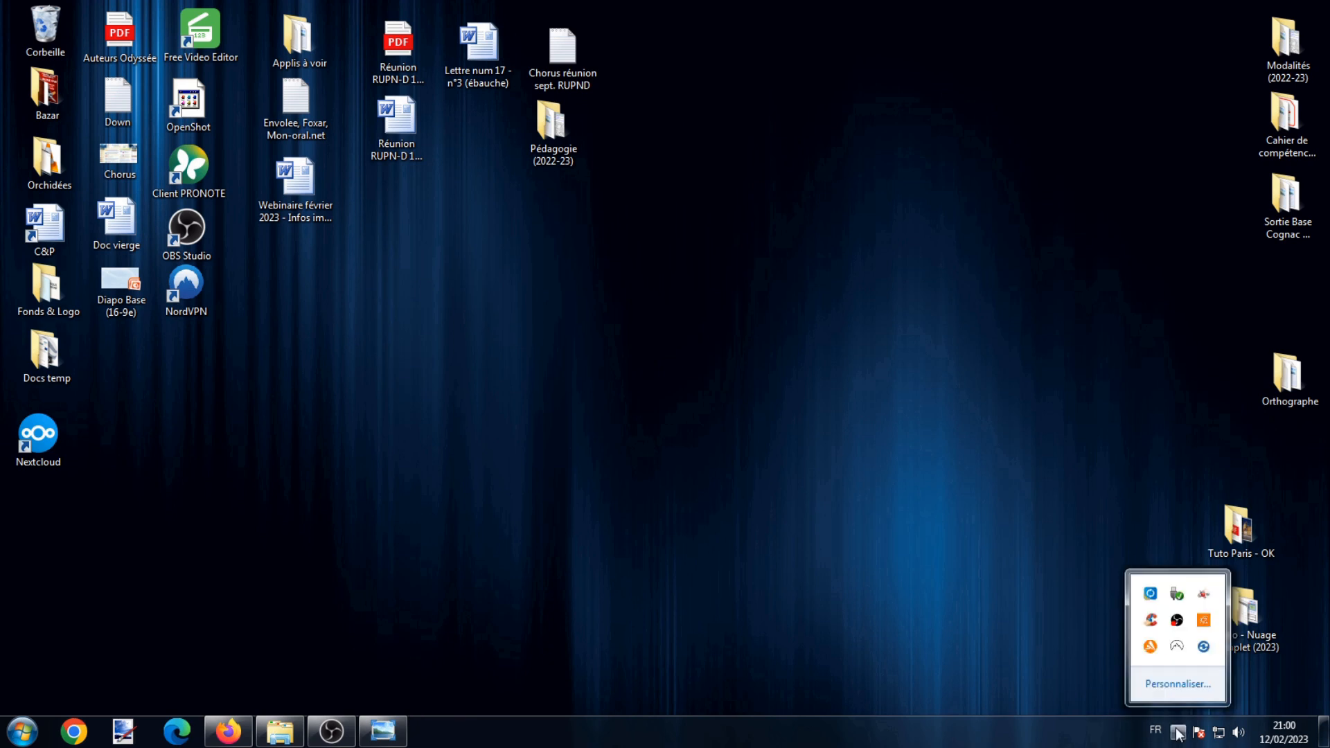
{"action": "left_click", "coordinate": [1204, 647]}
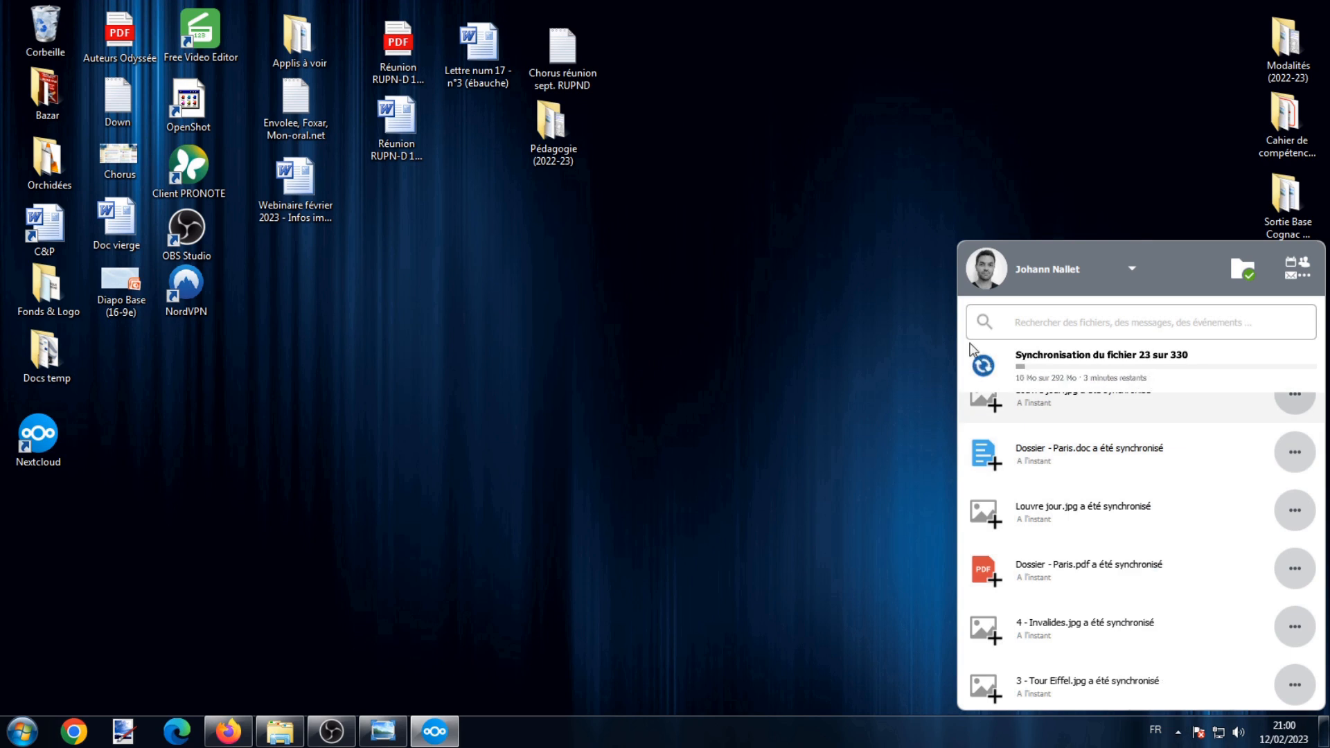
Switch to Firefox, look through the files stored in the online cloud, and return to the desktop.
{"action": "left_click", "coordinate": [228, 731]}
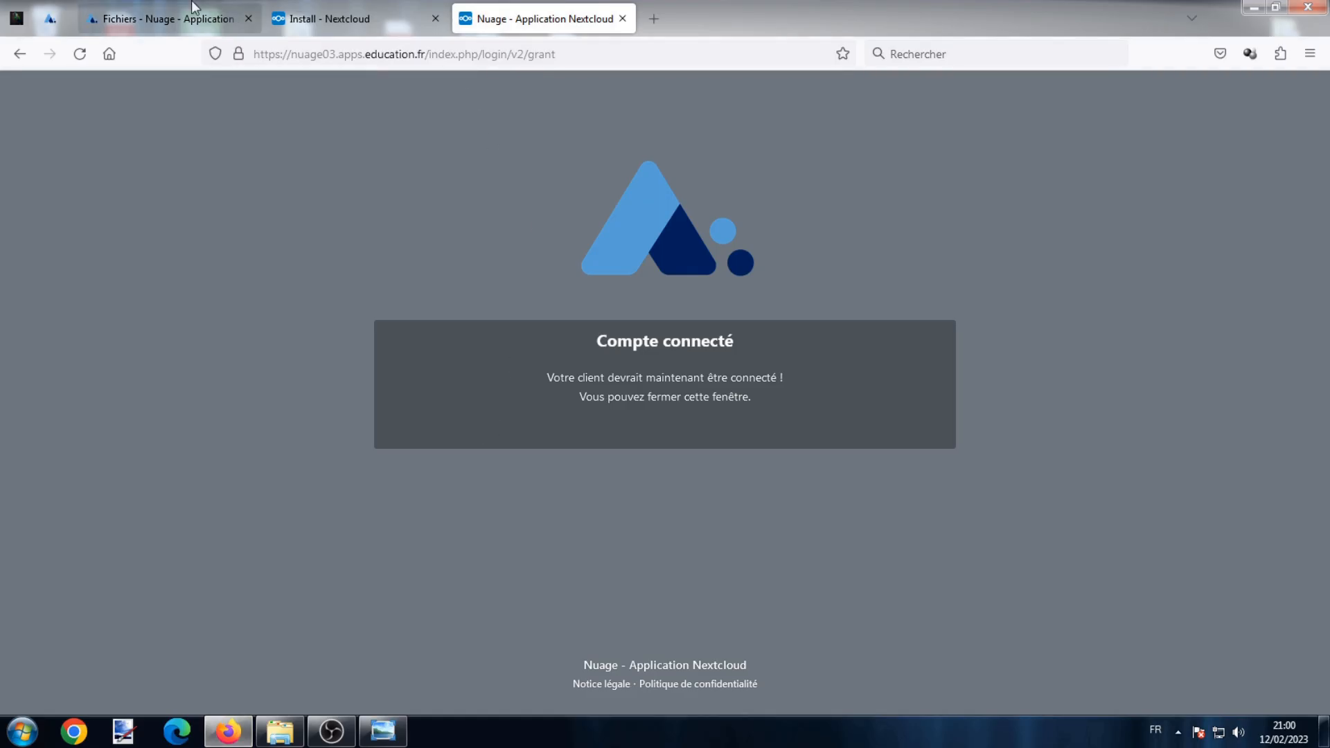
{"action": "left_click", "coordinate": [192, 6]}
{"action": "scroll", "coordinate": [502, 419], "scroll_direction": "down", "scroll_amount": 3}
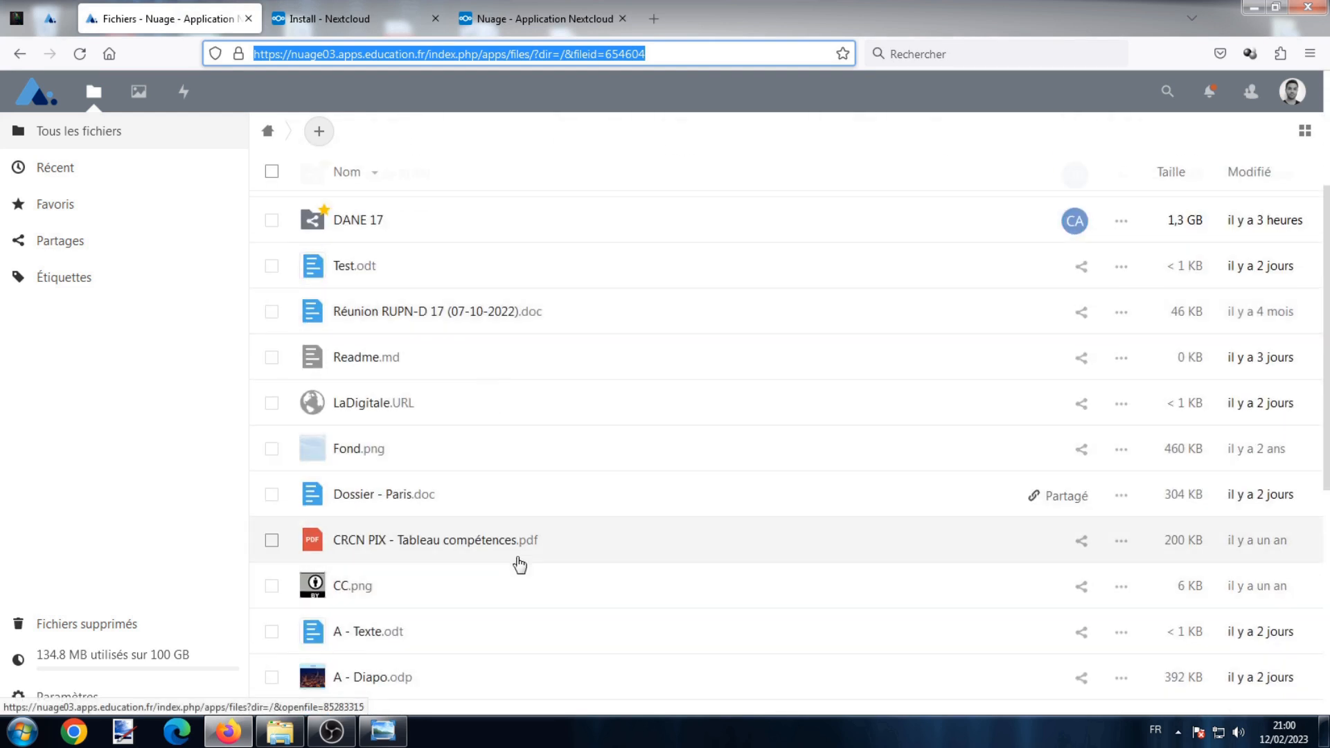
{"action": "scroll", "coordinate": [516, 330], "scroll_direction": "up", "scroll_amount": 3}
{"action": "key", "text": "super+d"}
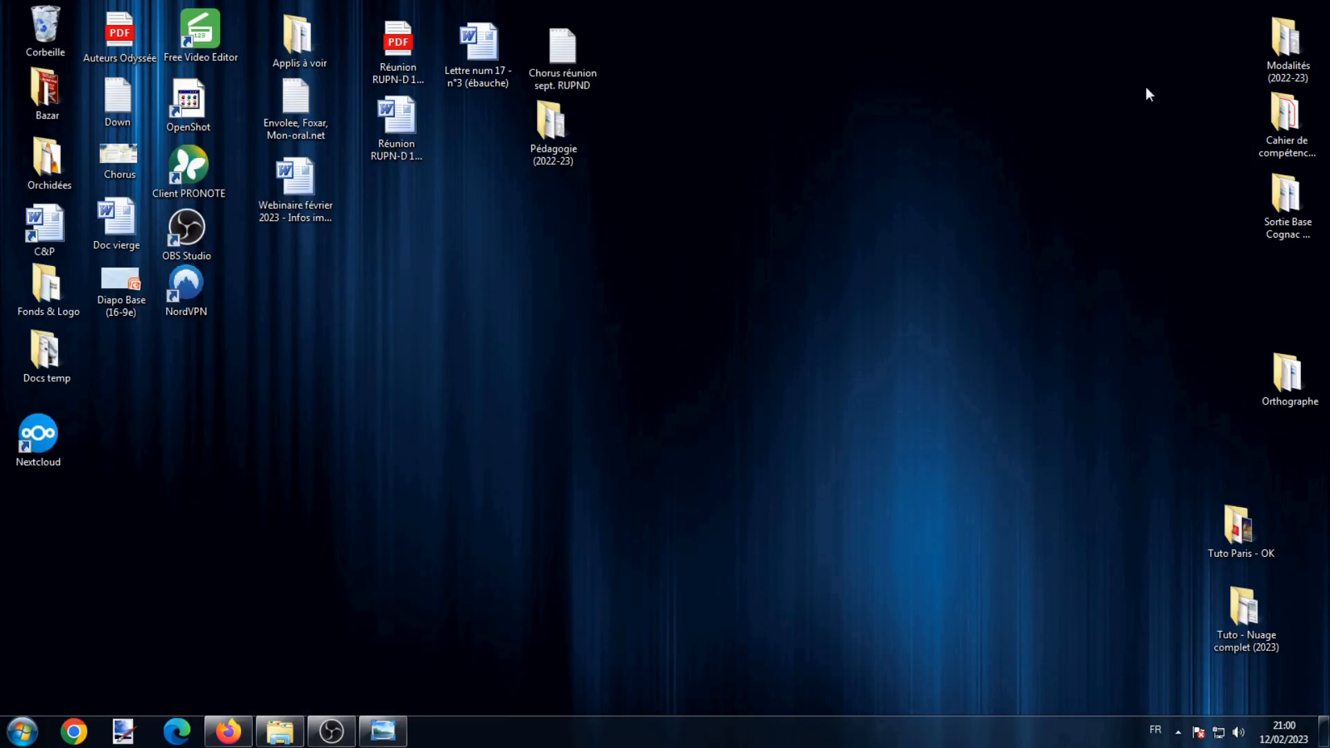
Open the local Nextcloud2 folder from the Nextcloud client to view the synchronized content, and close it.
{"action": "left_click", "coordinate": [1178, 732]}
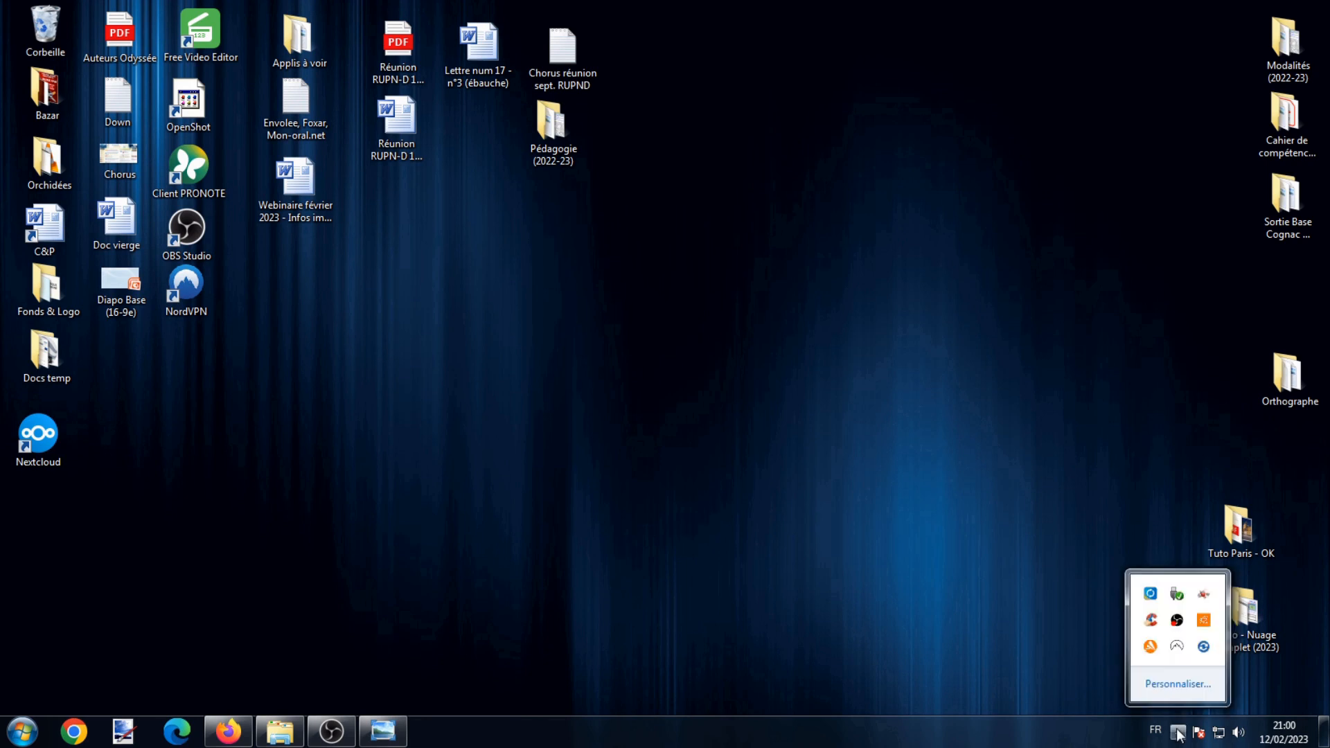
{"action": "left_click", "coordinate": [1203, 646]}
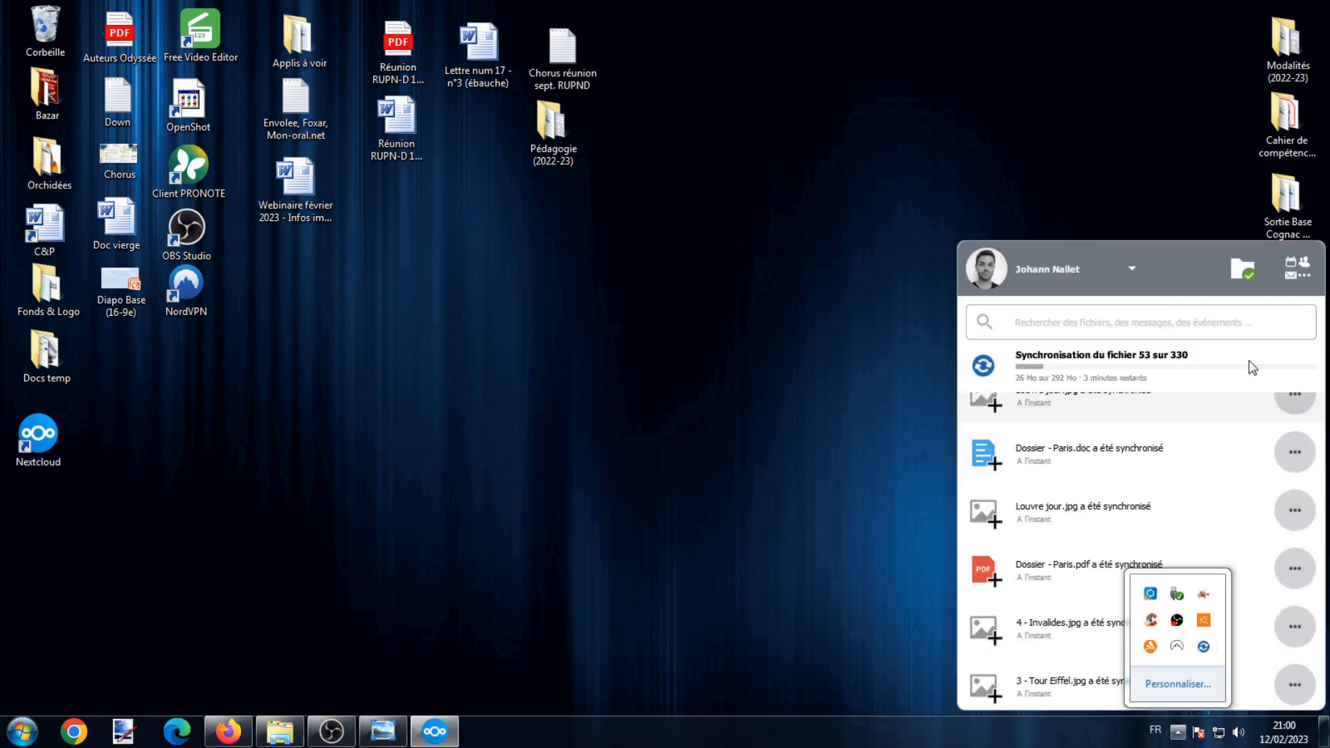
{"action": "left_click", "coordinate": [1233, 271]}
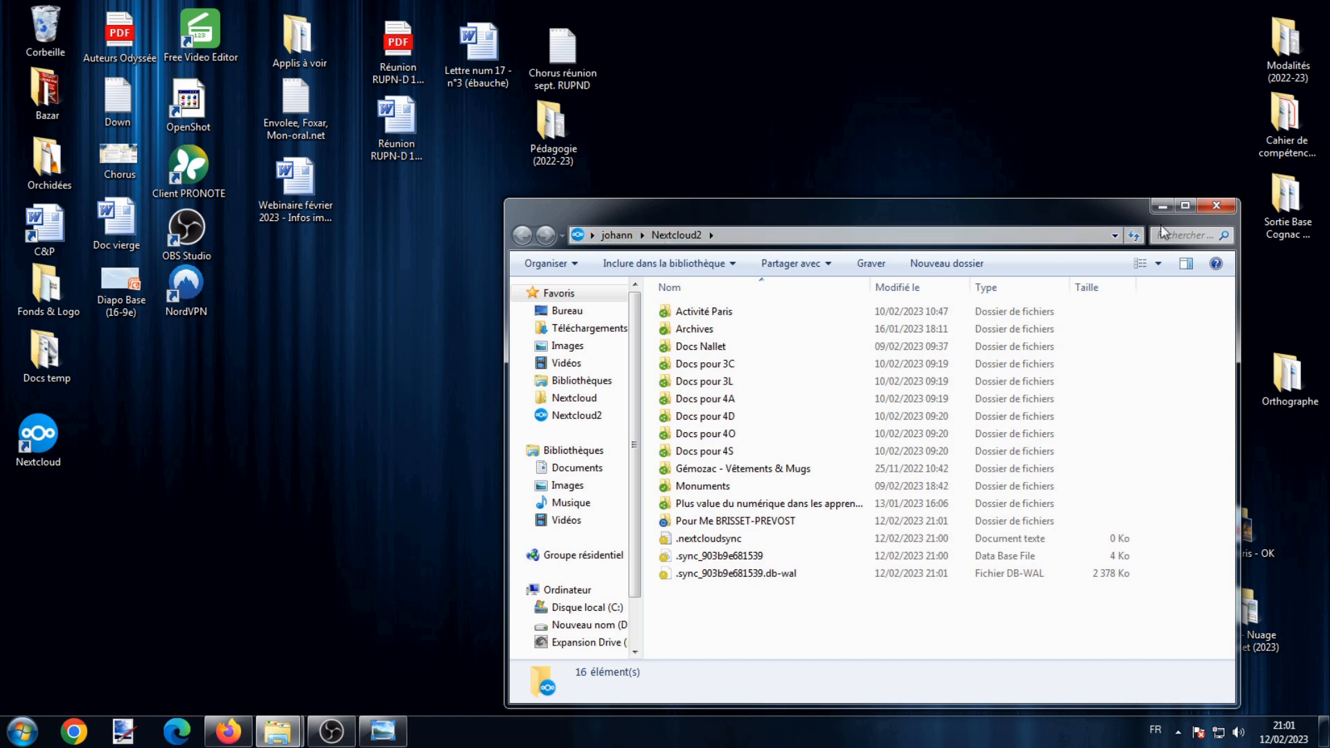
{"action": "left_click", "coordinate": [1216, 206]}
Browse to the Nextcloud2 folder through the personal user folder, look over its content in a larger window, and close it.
{"action": "left_click", "coordinate": [23, 731]}
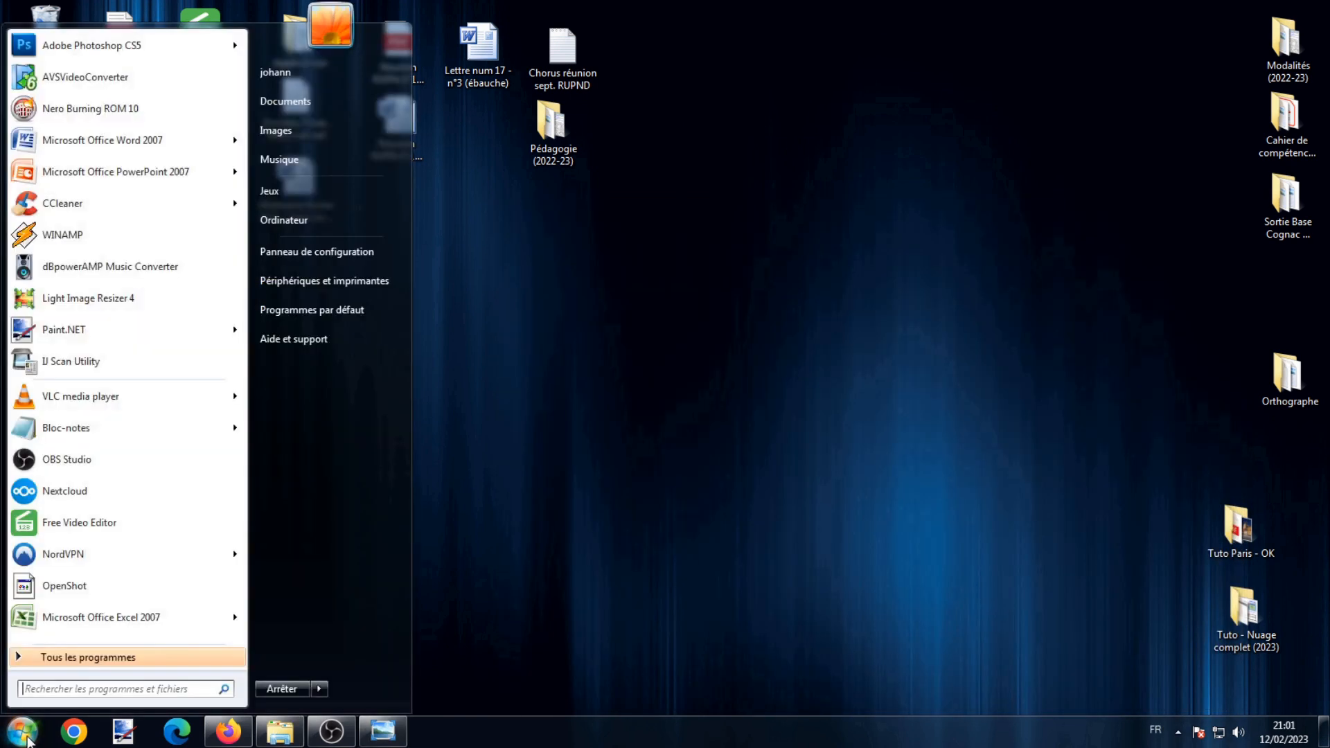
{"action": "left_click", "coordinate": [334, 68]}
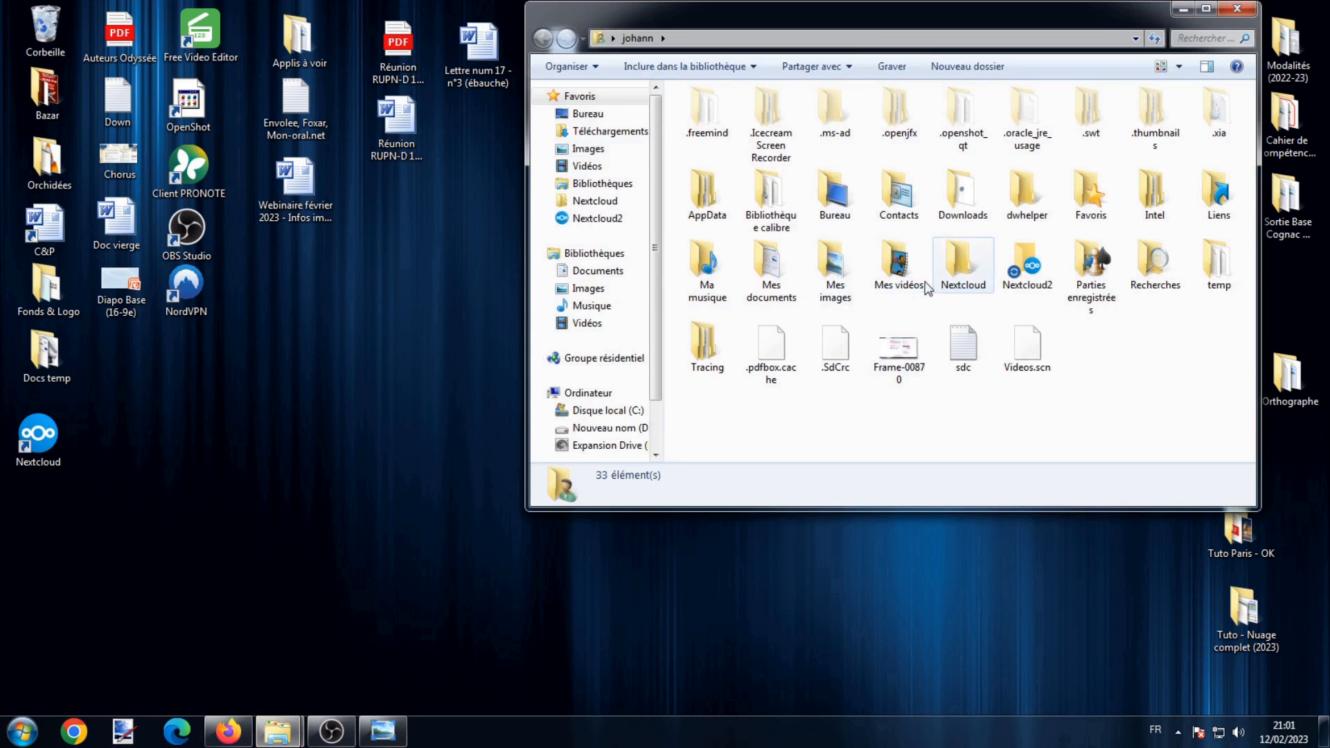
{"action": "double_click", "coordinate": [1018, 267]}
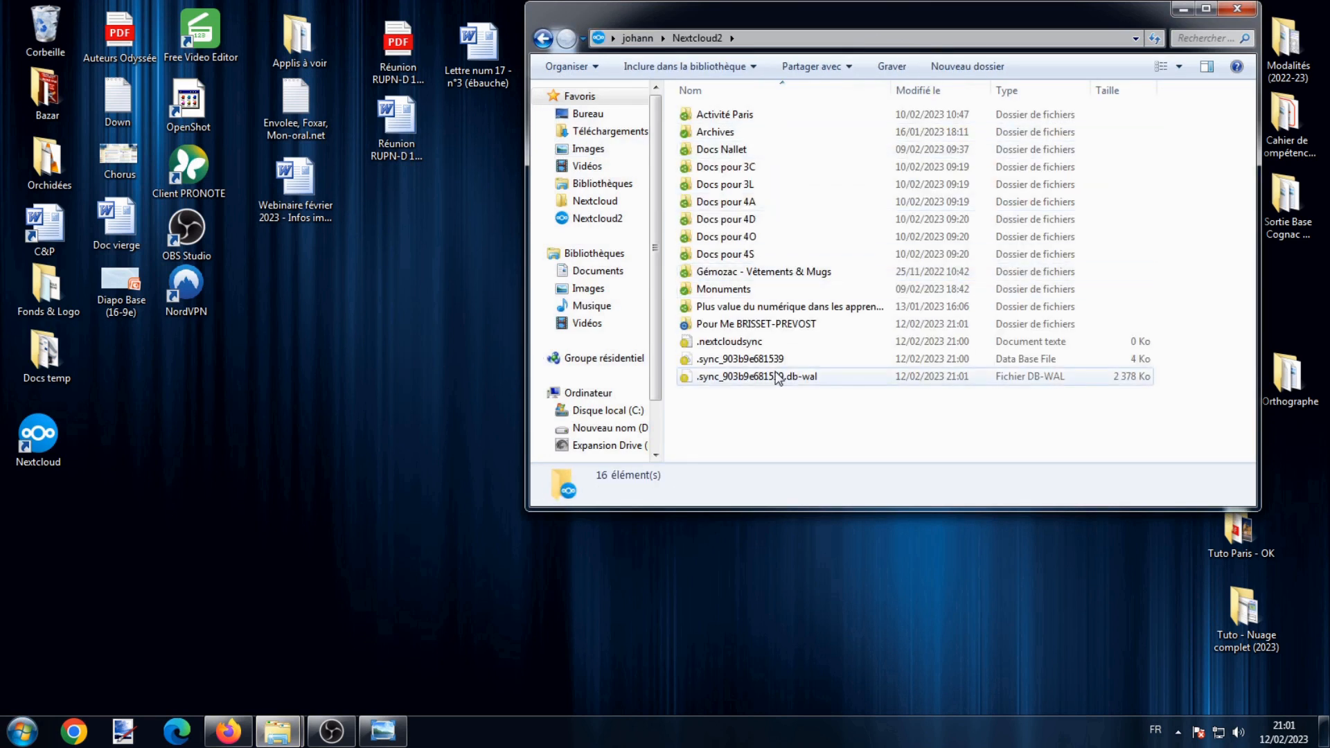
{"action": "left_click", "coordinate": [1204, 13]}
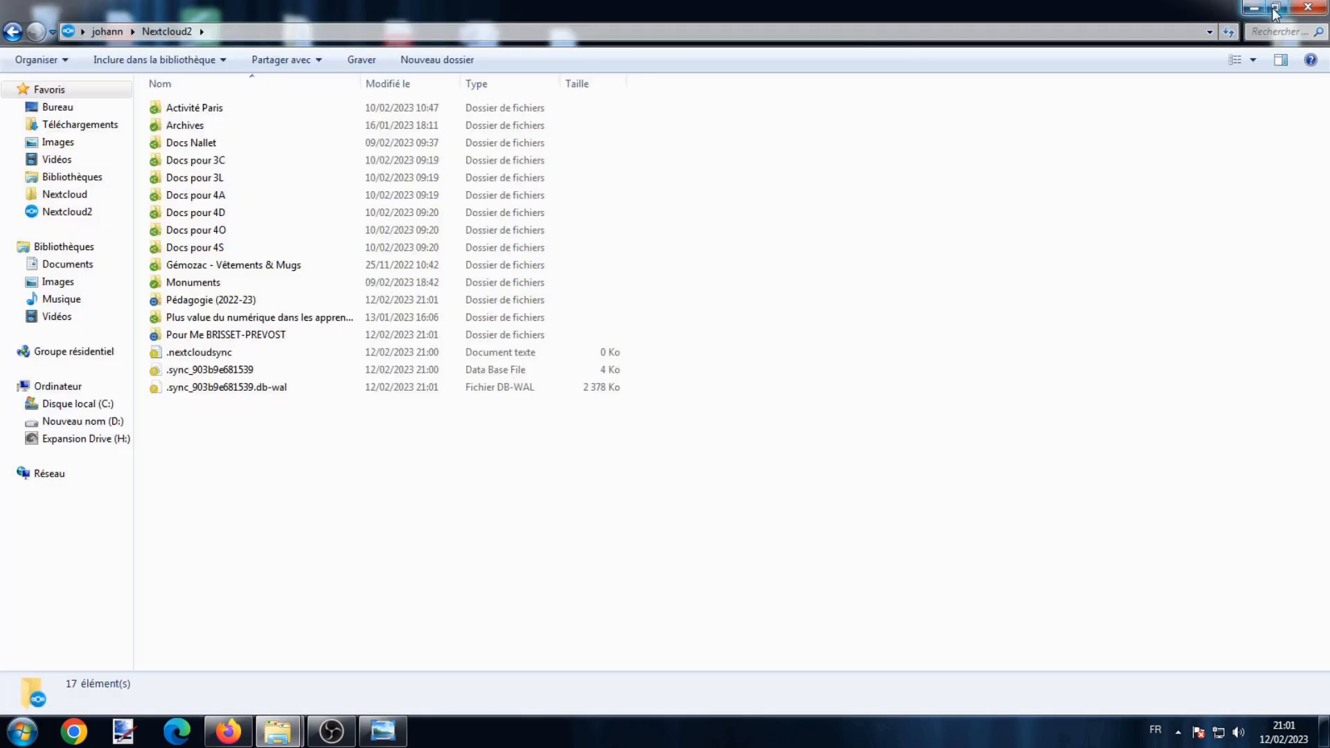
{"action": "left_click", "coordinate": [1275, 9]}
{"action": "left_click_drag", "start_coordinate": [876, 33], "coordinate": [572, 32]}
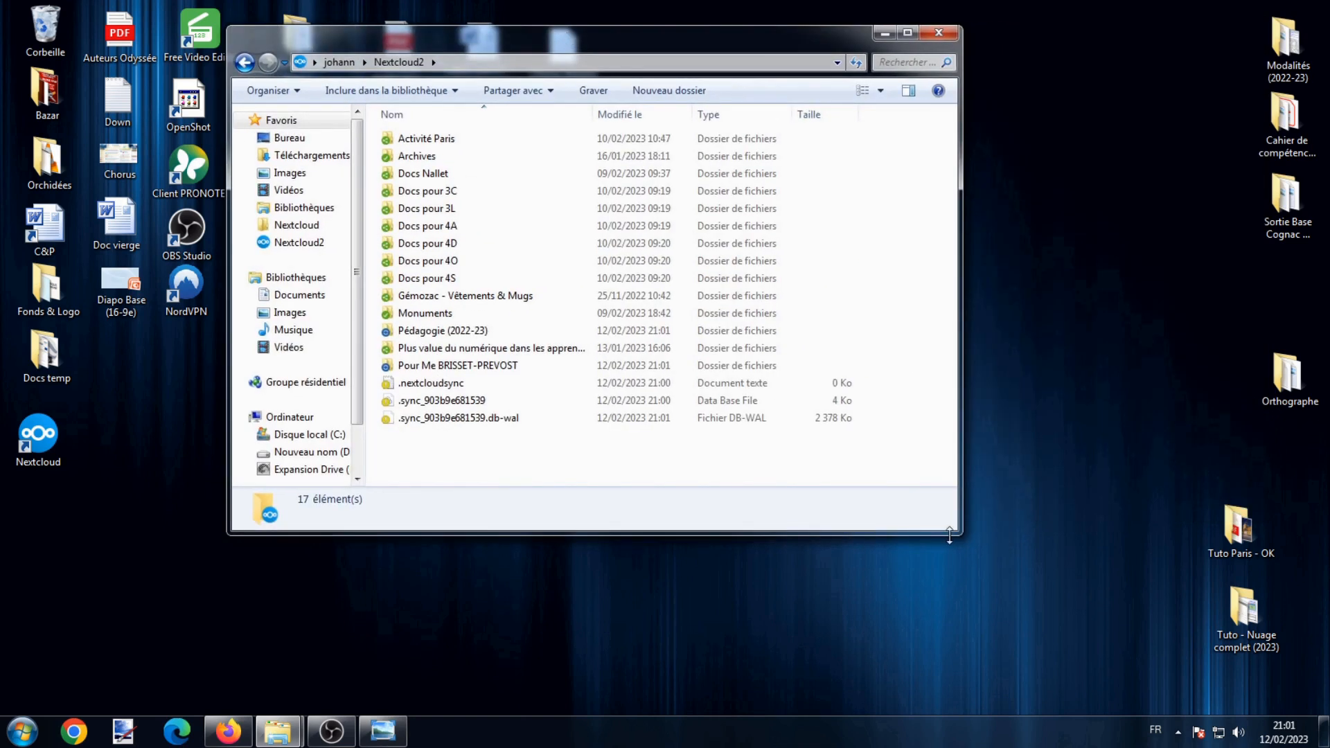
{"action": "left_click_drag", "start_coordinate": [949, 534], "coordinate": [1094, 628]}
{"action": "left_click", "coordinate": [1026, 33]}
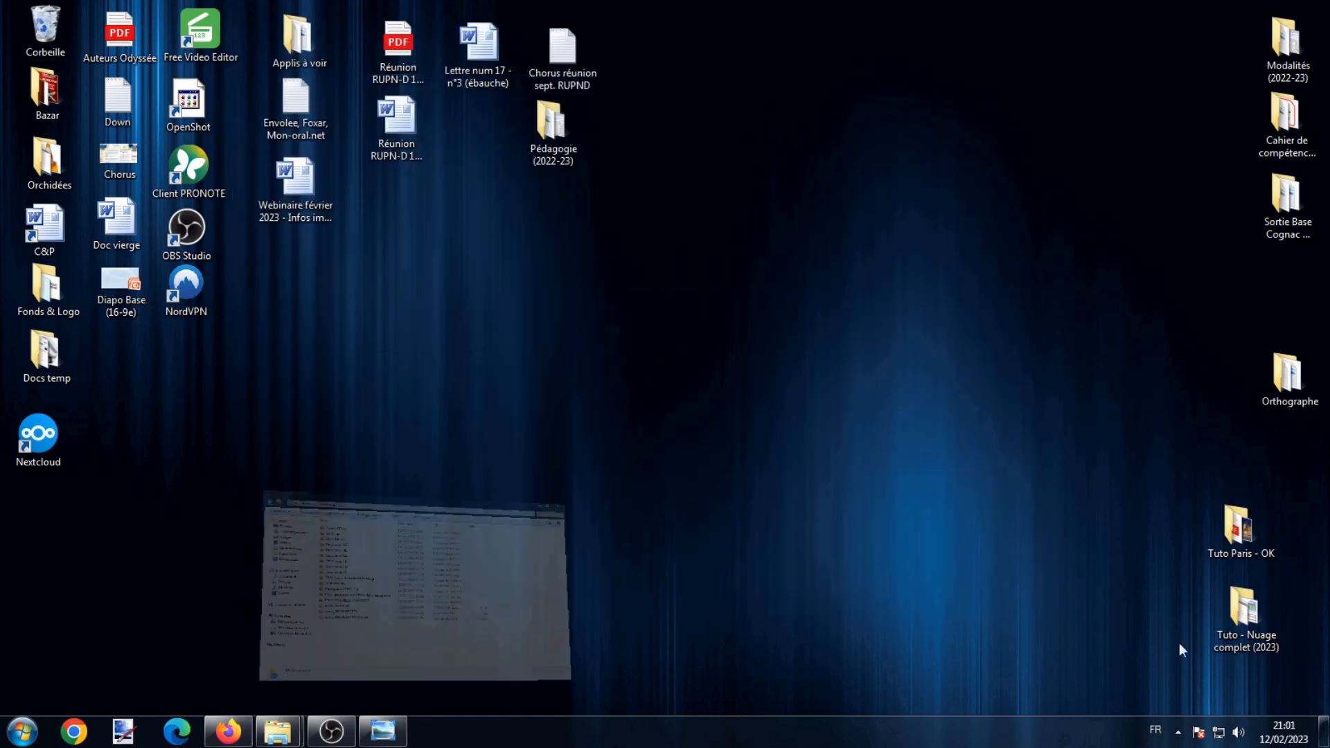
Open the Nextcloud client and review the synchronization status and the list of recently synchronized files.
{"action": "left_click", "coordinate": [1177, 732]}
{"action": "left_click", "coordinate": [1203, 645]}
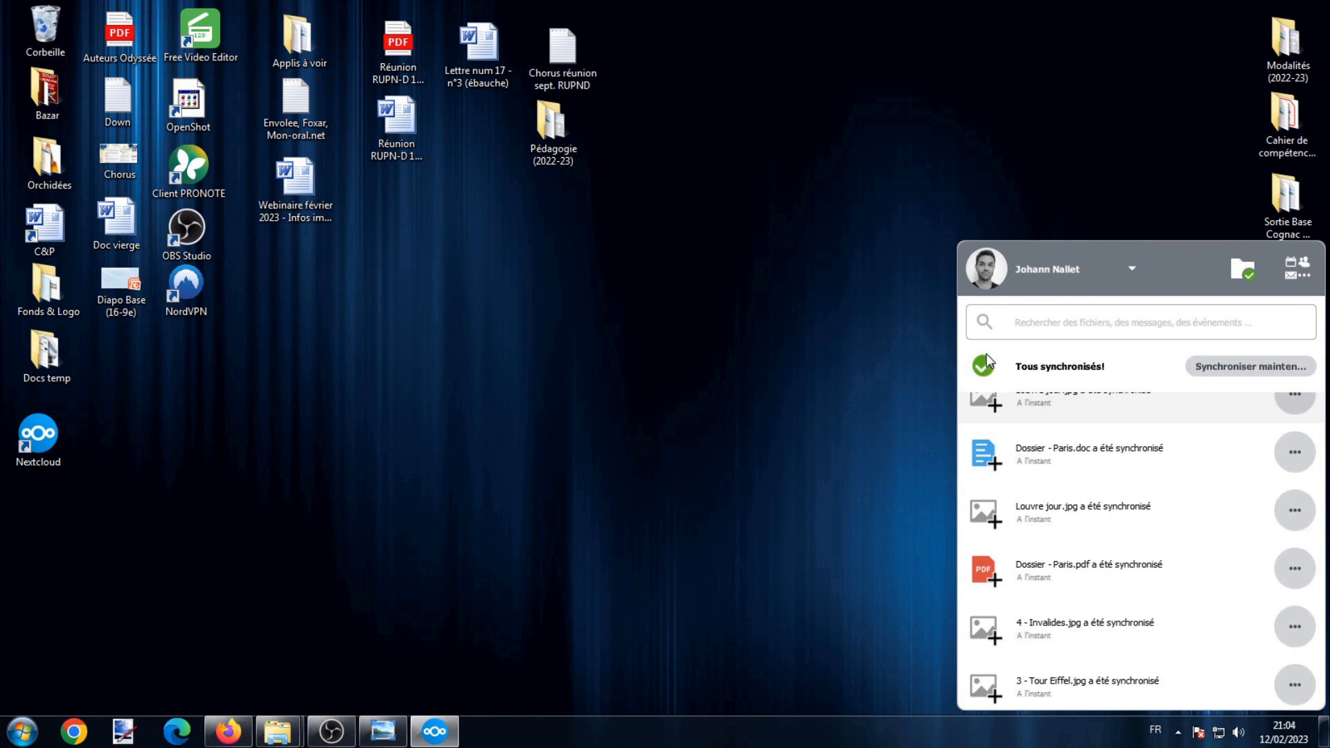
{"action": "left_click", "coordinate": [891, 404]}
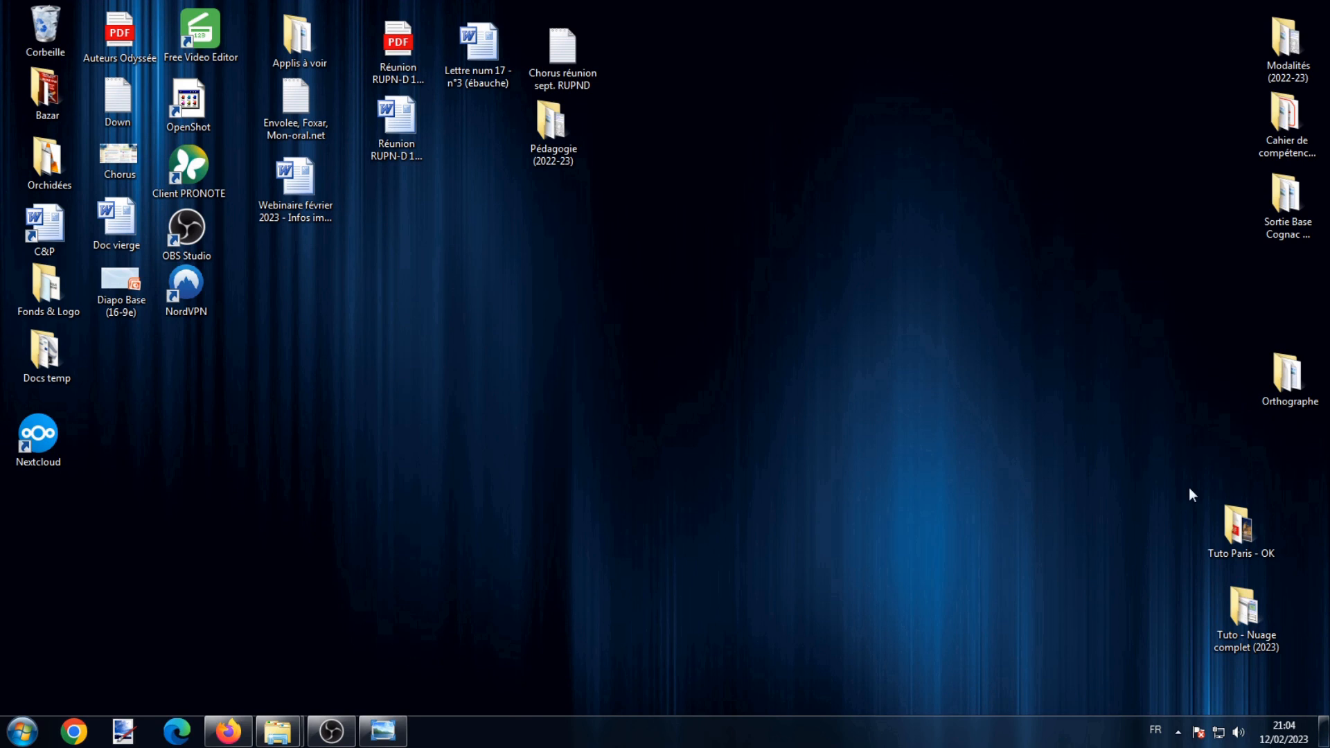
{"action": "left_click", "coordinate": [1178, 733]}
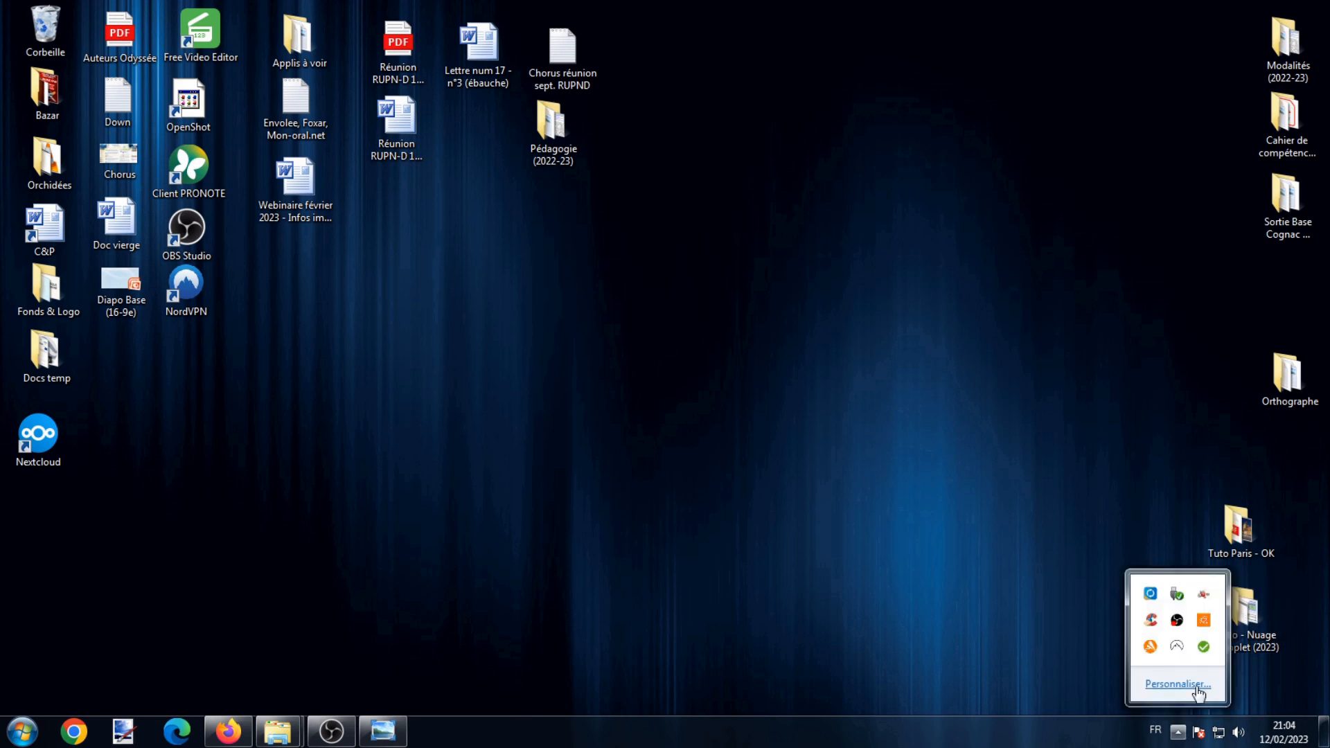
{"action": "left_click", "coordinate": [1204, 649]}
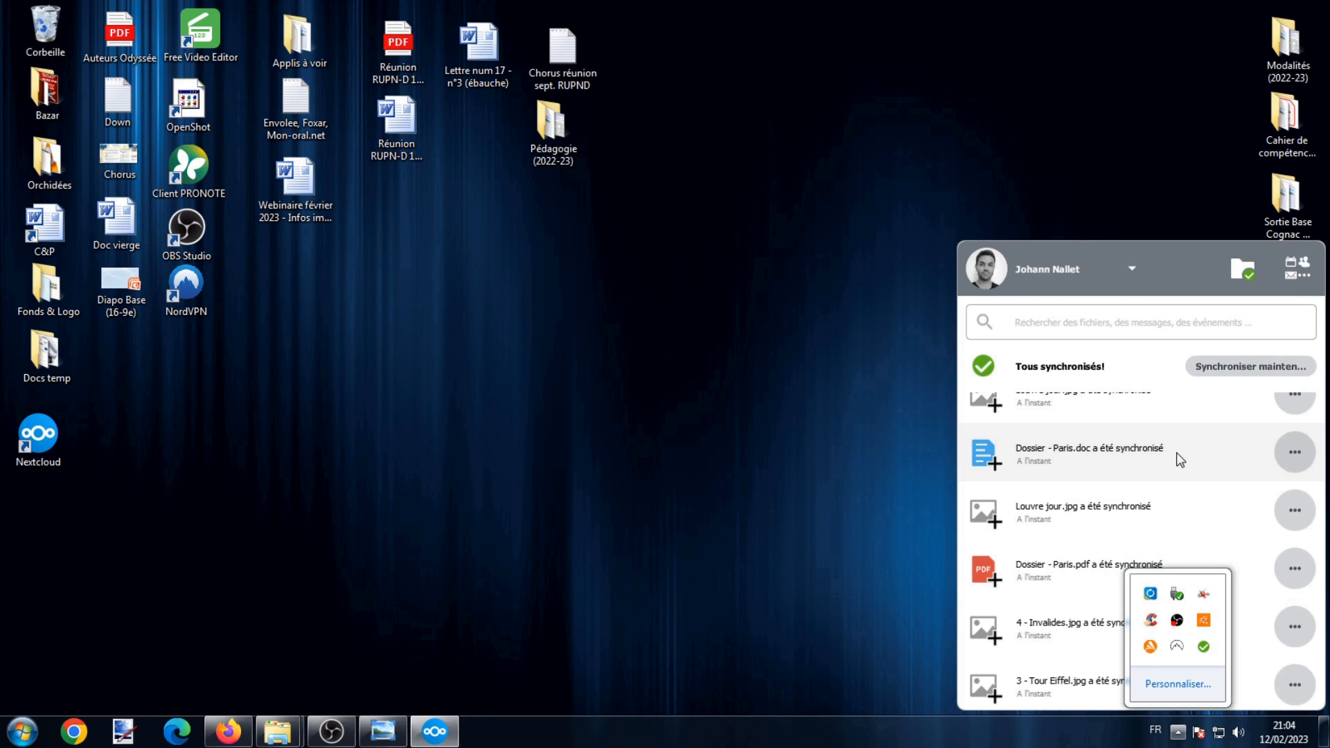
{"action": "scroll", "coordinate": [1124, 477], "scroll_direction": "down", "scroll_amount": 3}
{"action": "scroll", "coordinate": [1124, 477], "scroll_direction": "up", "scroll_amount": 10}
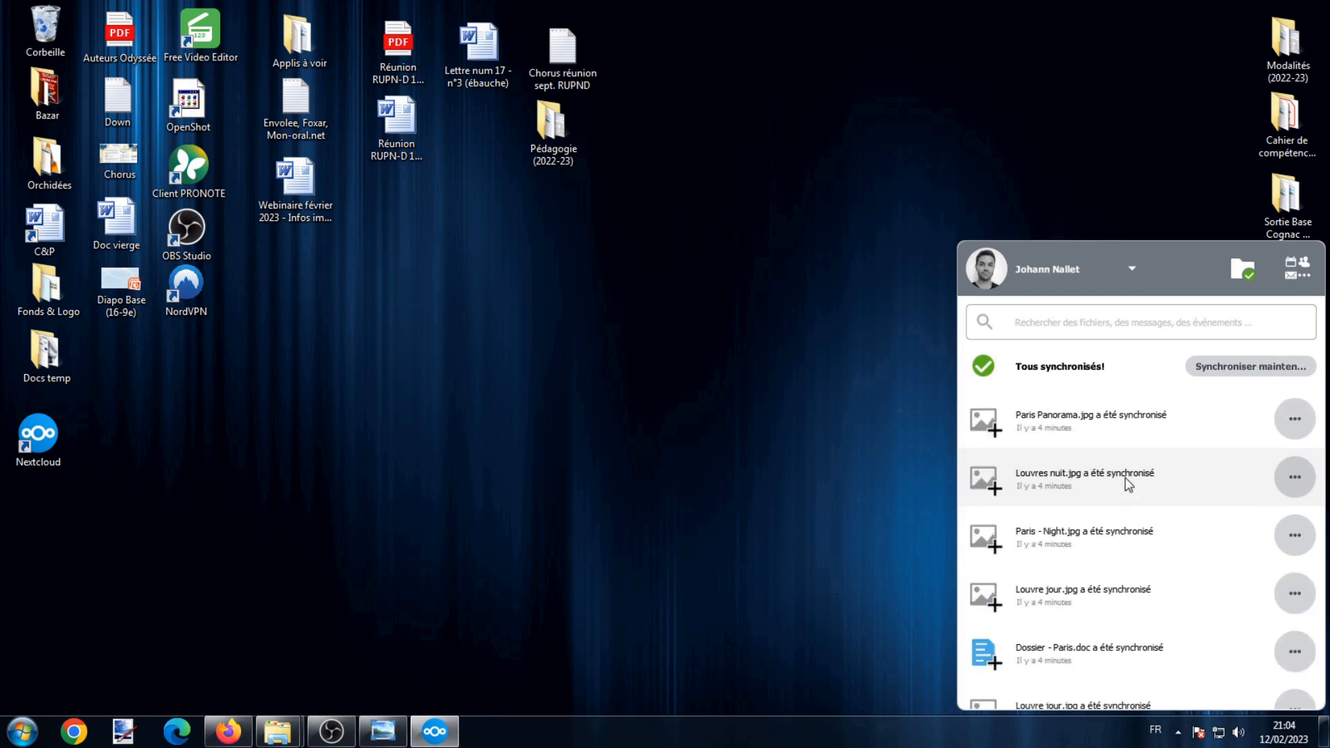
Open the Nextcloud client's settings from the account options, include the DANE 17 folder in the synchronization, and apply the change.
{"action": "left_click", "coordinate": [1131, 270]}
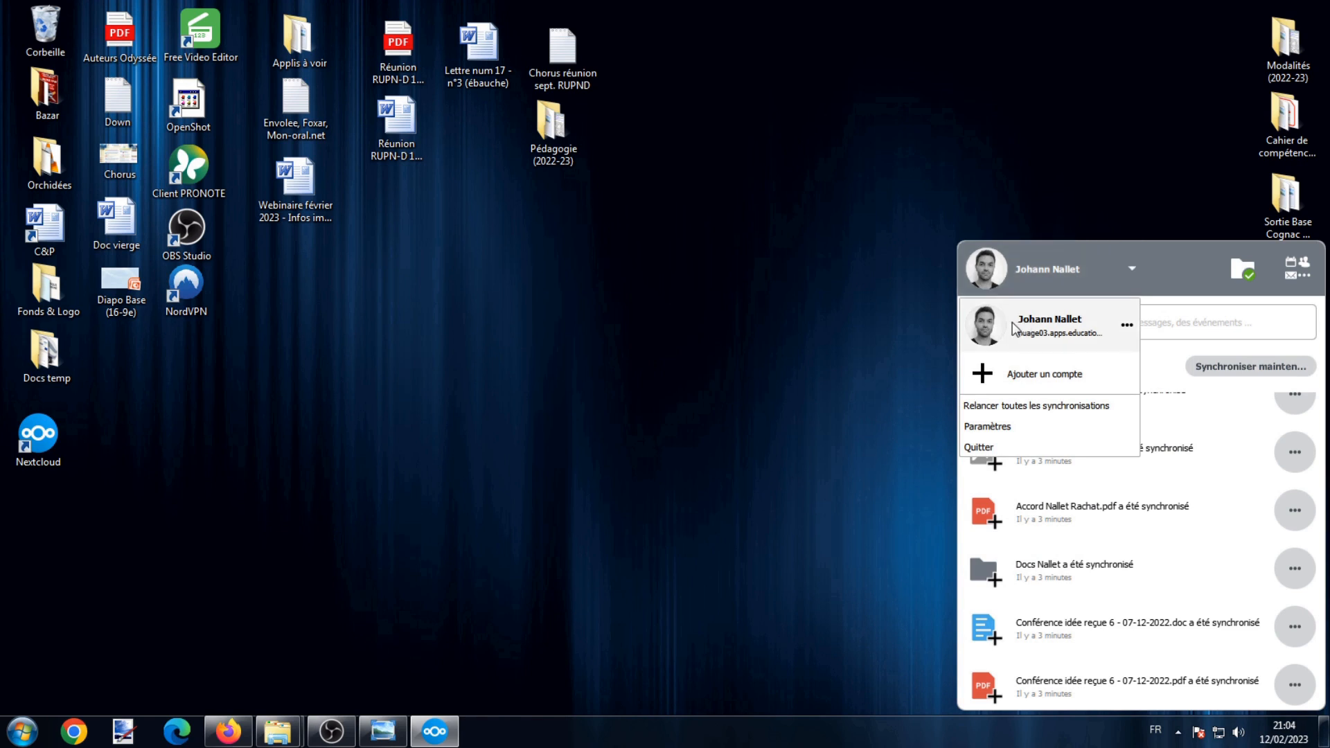
{"action": "left_click", "coordinate": [1127, 326]}
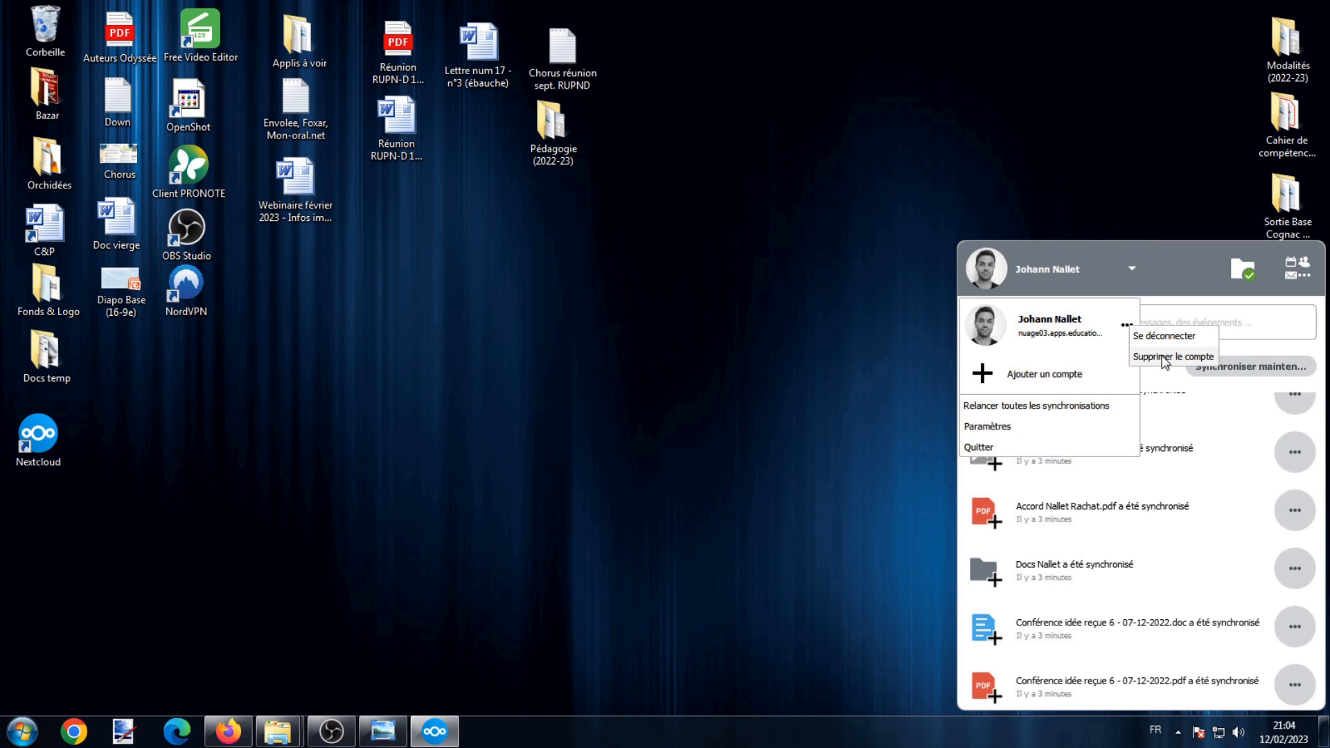
{"action": "left_click", "coordinate": [988, 426]}
{"action": "scroll", "coordinate": [696, 372], "scroll_direction": "down", "scroll_amount": 5}
{"action": "scroll", "coordinate": [696, 374], "scroll_direction": "up", "scroll_amount": 5}
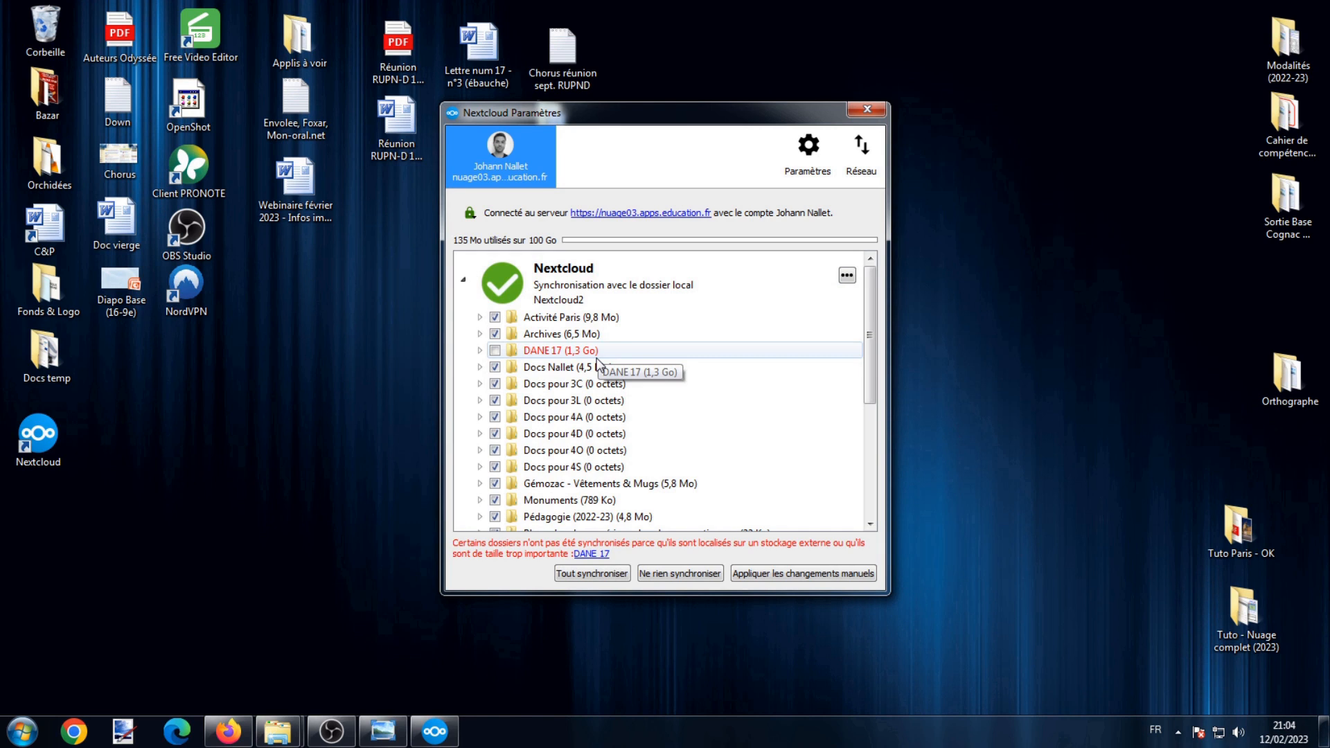
{"action": "left_click", "coordinate": [495, 351]}
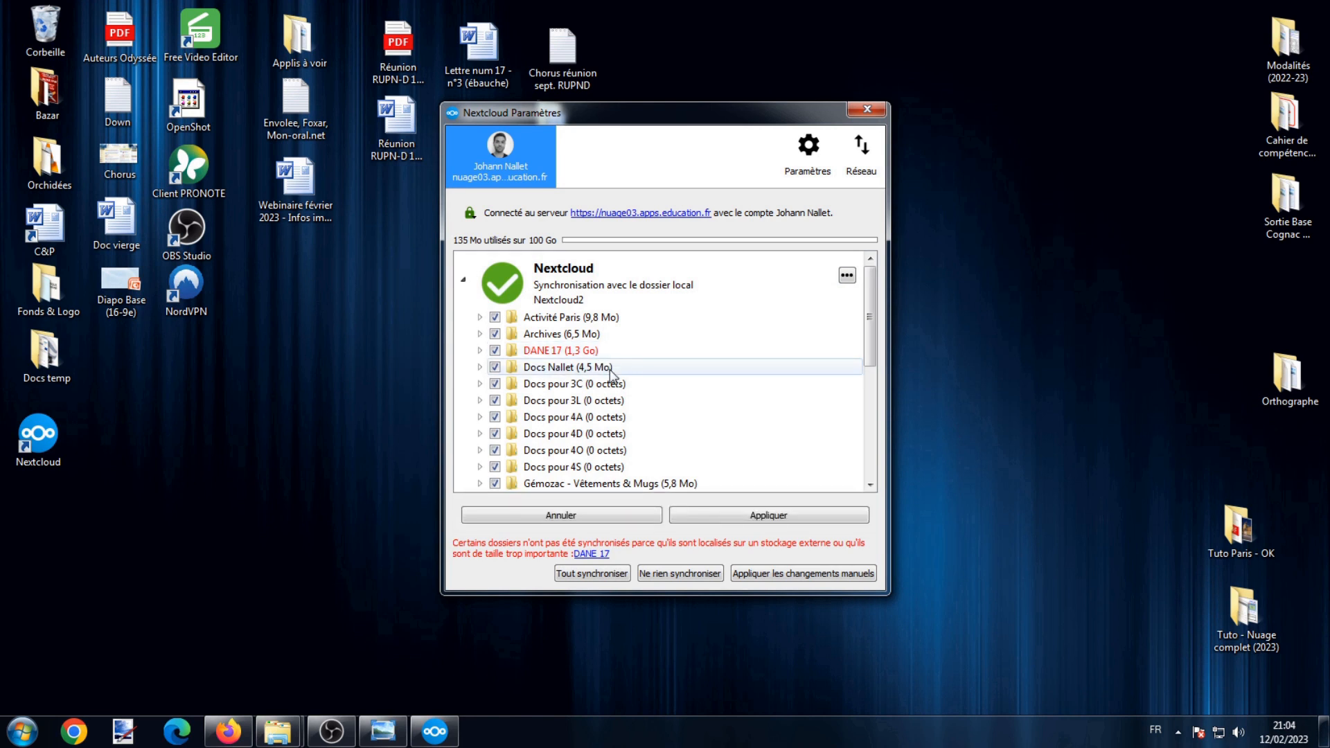
{"action": "left_click", "coordinate": [736, 515]}
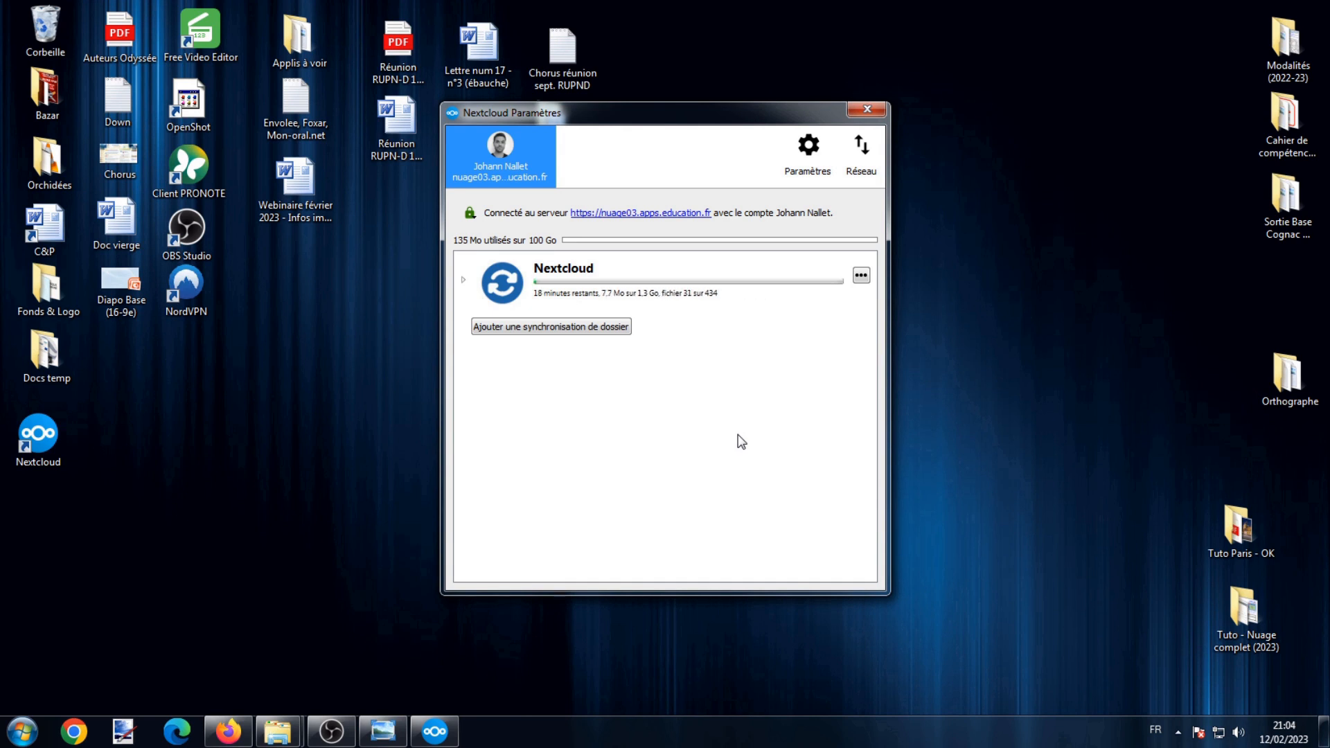
Pause the running synchronization of the Nextcloud folder, and resume it.
{"action": "left_click", "coordinate": [861, 275]}
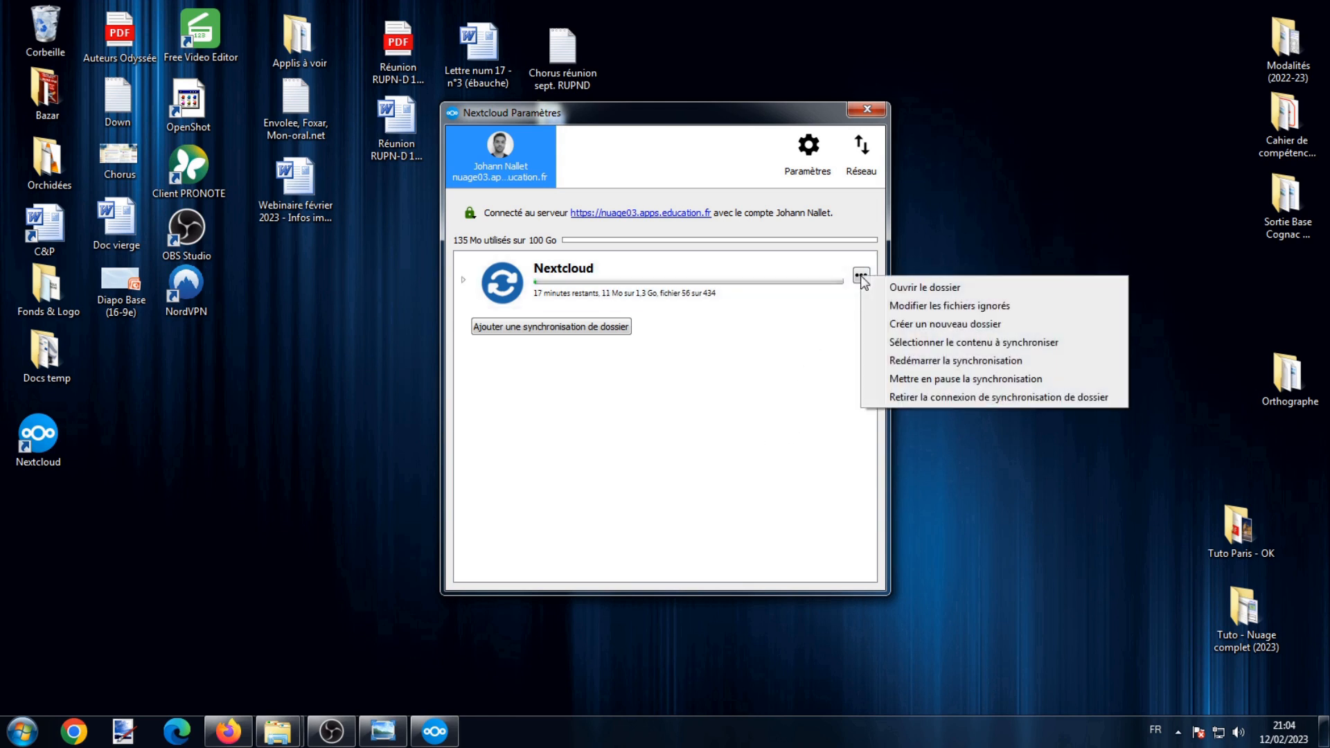
{"action": "left_click", "coordinate": [958, 360]}
{"action": "left_click", "coordinate": [672, 384]}
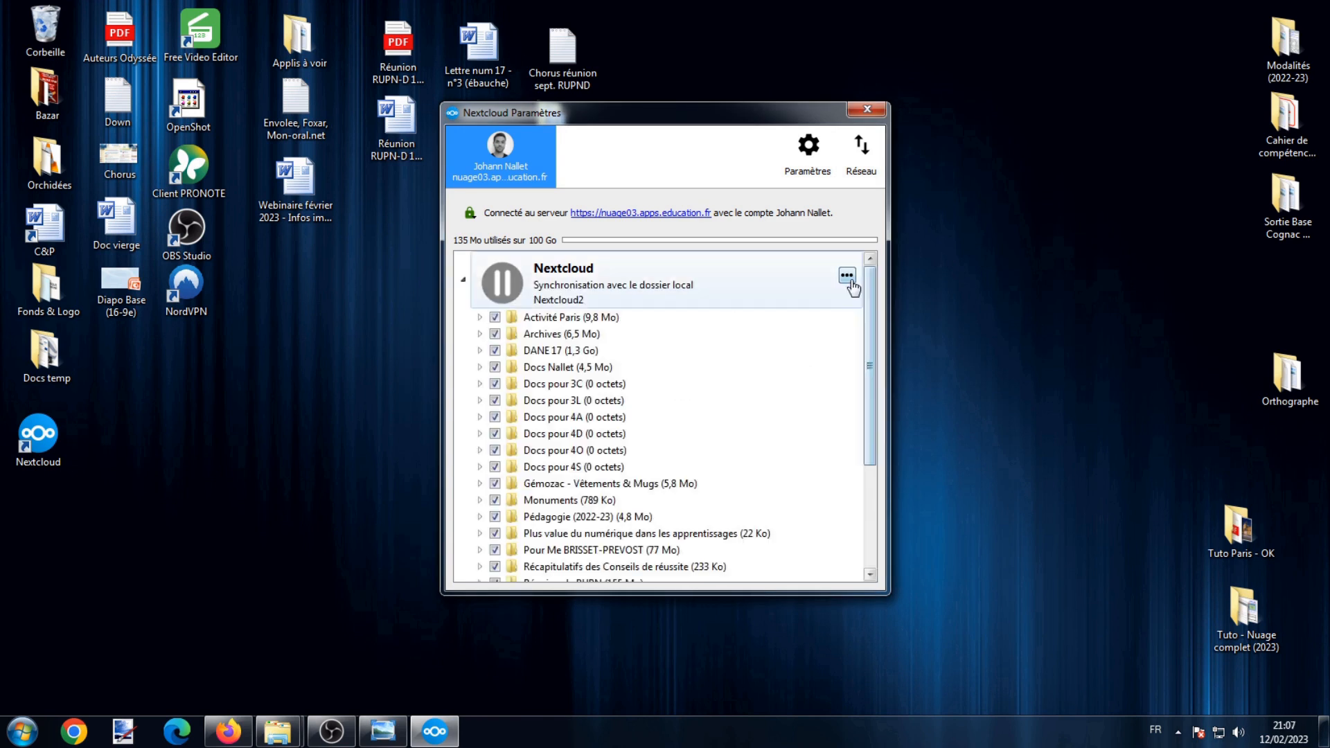
{"action": "left_click", "coordinate": [847, 276]}
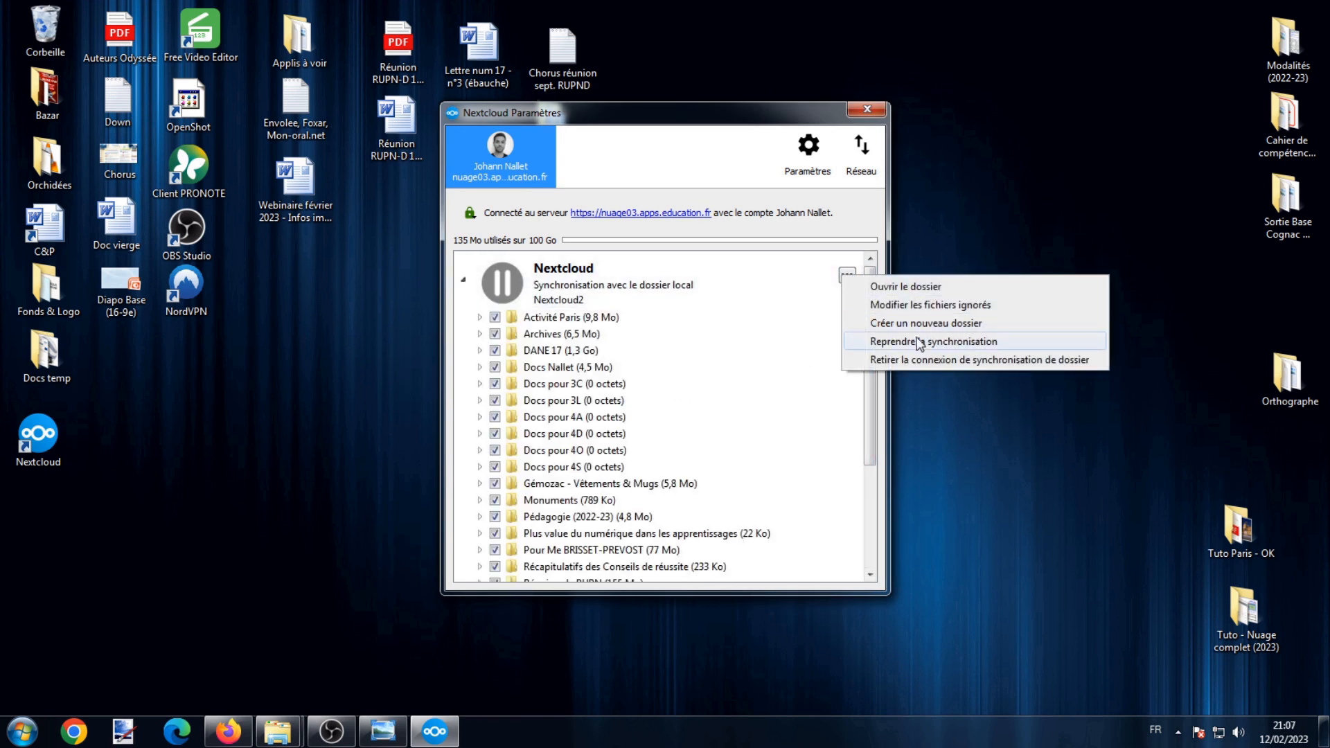
{"action": "left_click", "coordinate": [919, 342]}
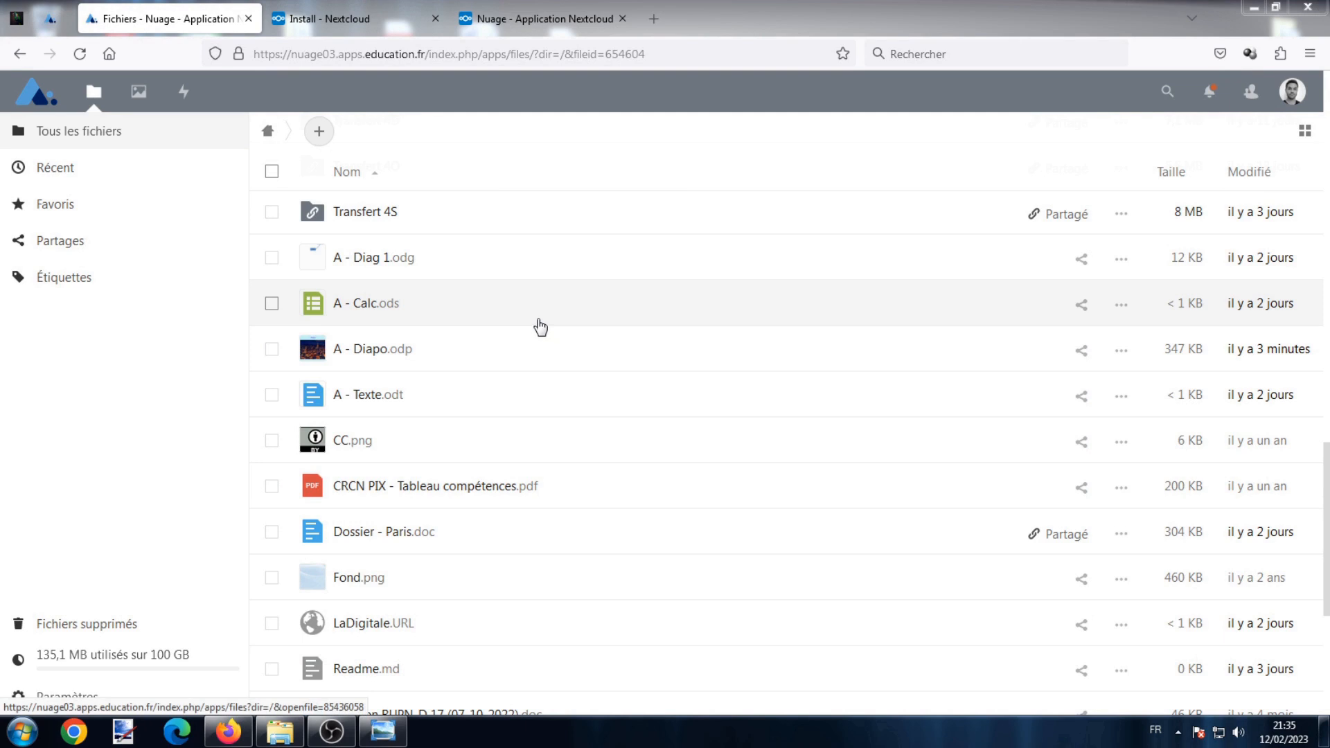
Open the local Nextcloud2 folder from the client and add the Plan PARIS image from the Tuto Paris - OK folder to it.
{"action": "left_click", "coordinate": [1178, 732]}
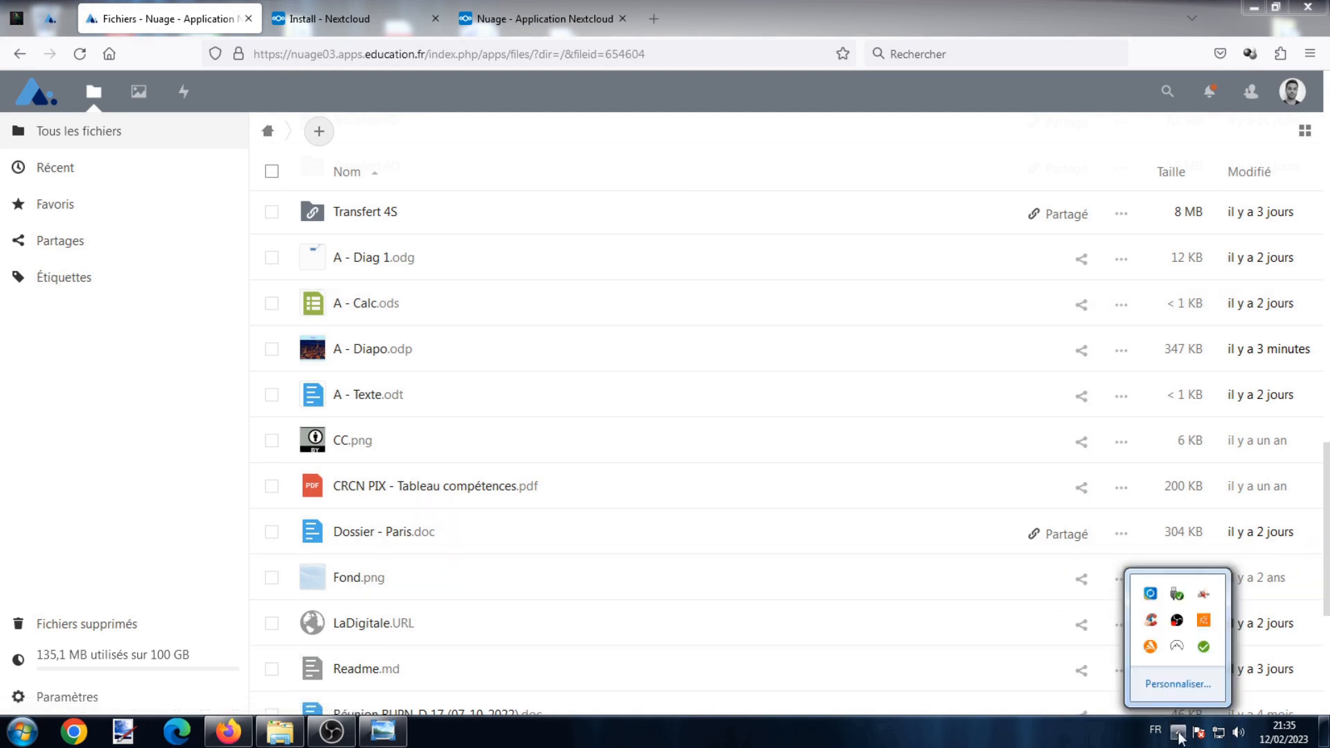
{"action": "left_click", "coordinate": [1203, 648]}
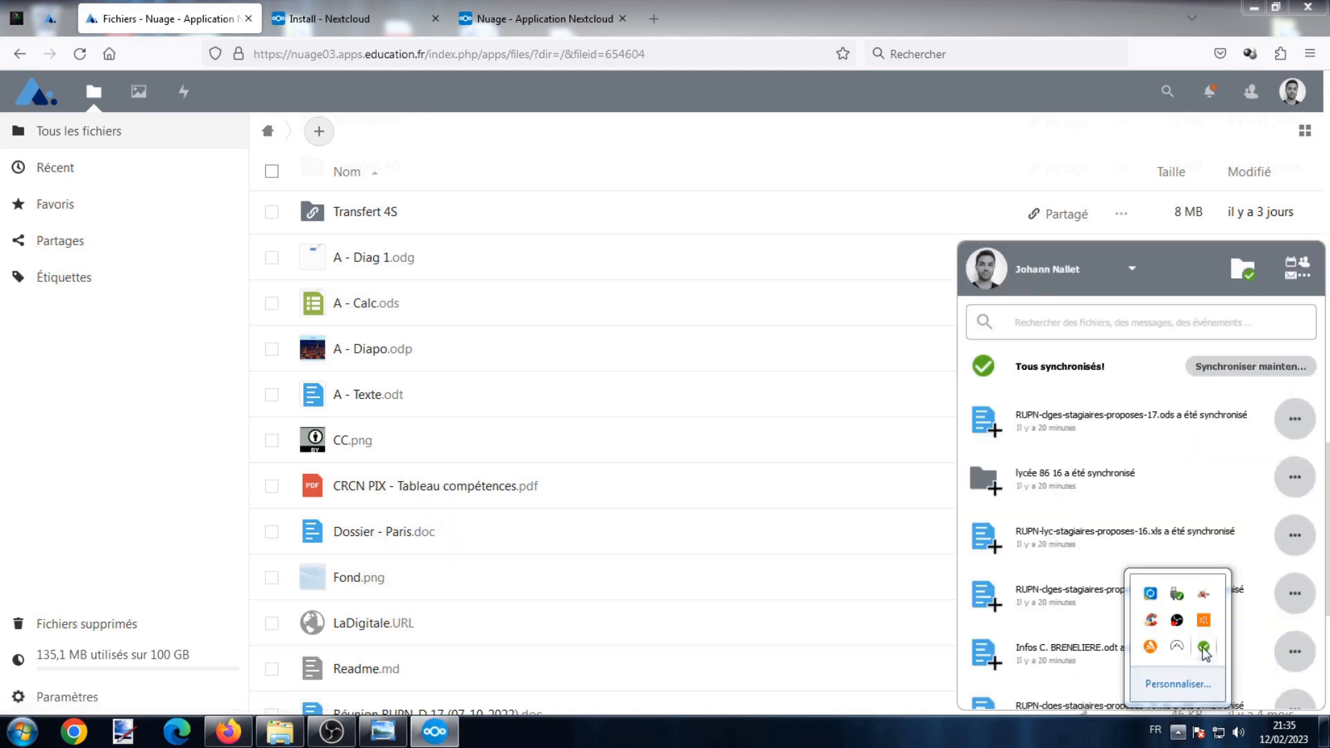
{"action": "left_click", "coordinate": [1245, 271]}
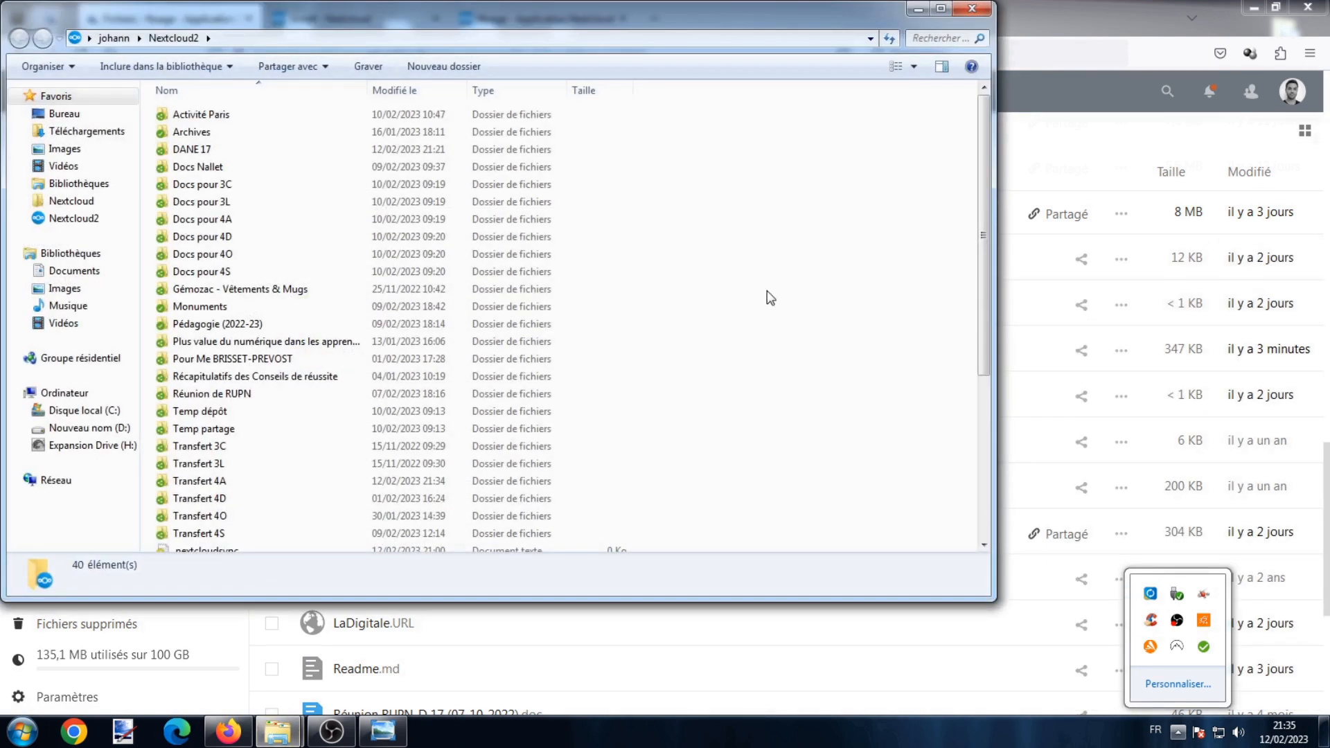
{"action": "scroll", "coordinate": [732, 319], "scroll_direction": "down", "scroll_amount": 5}
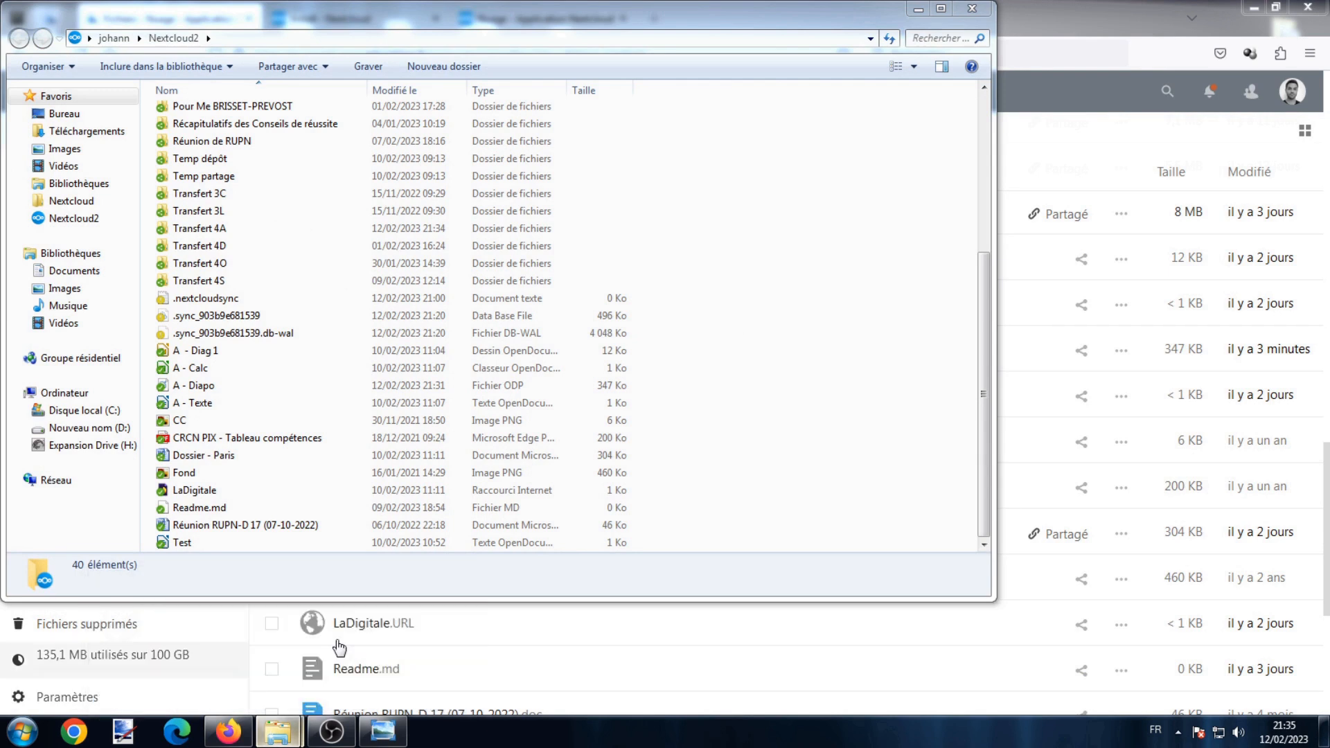
{"action": "left_click_drag", "start_coordinate": [1231, 411], "coordinate": [339, 523]}
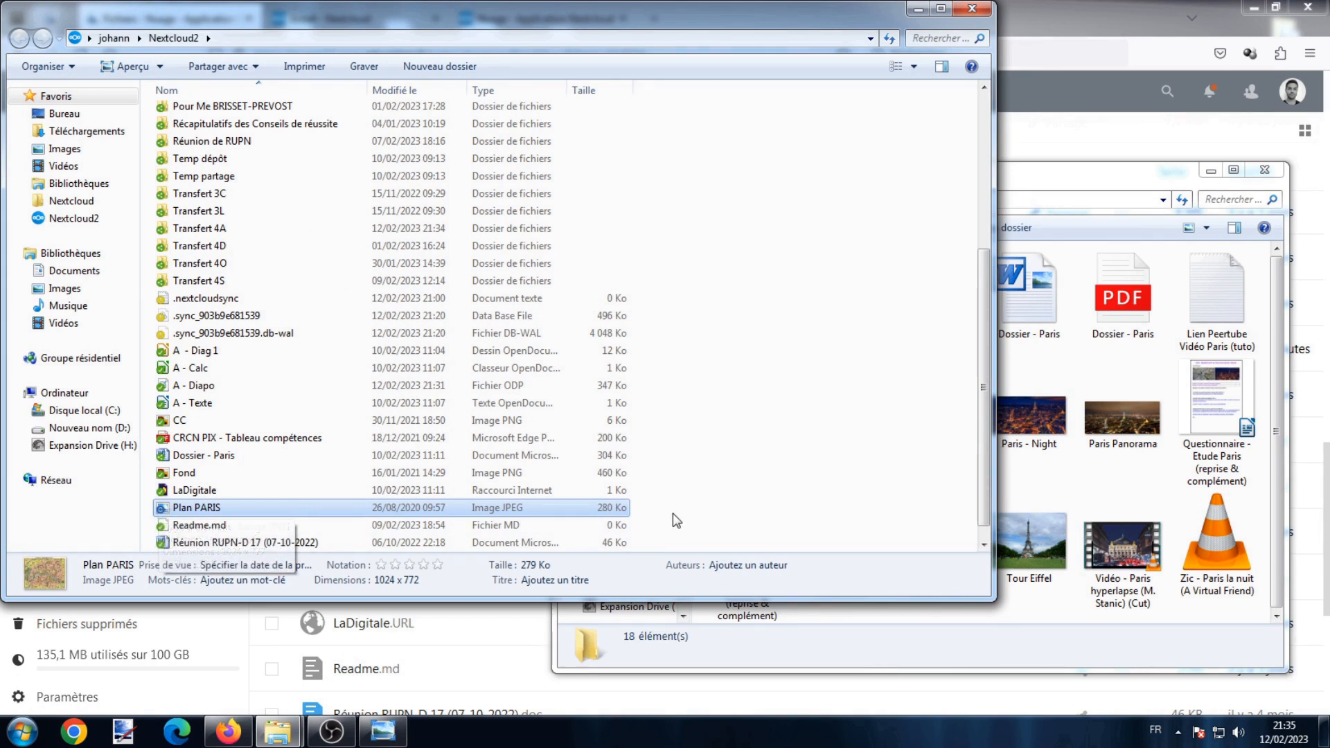
Minimize the local folders, reload the online file list in Firefox, and preview Plan PARIS.jpg there before closing it.
{"action": "left_click", "coordinate": [918, 9]}
{"action": "left_click", "coordinate": [201, 10]}
{"action": "left_click", "coordinate": [80, 55]}
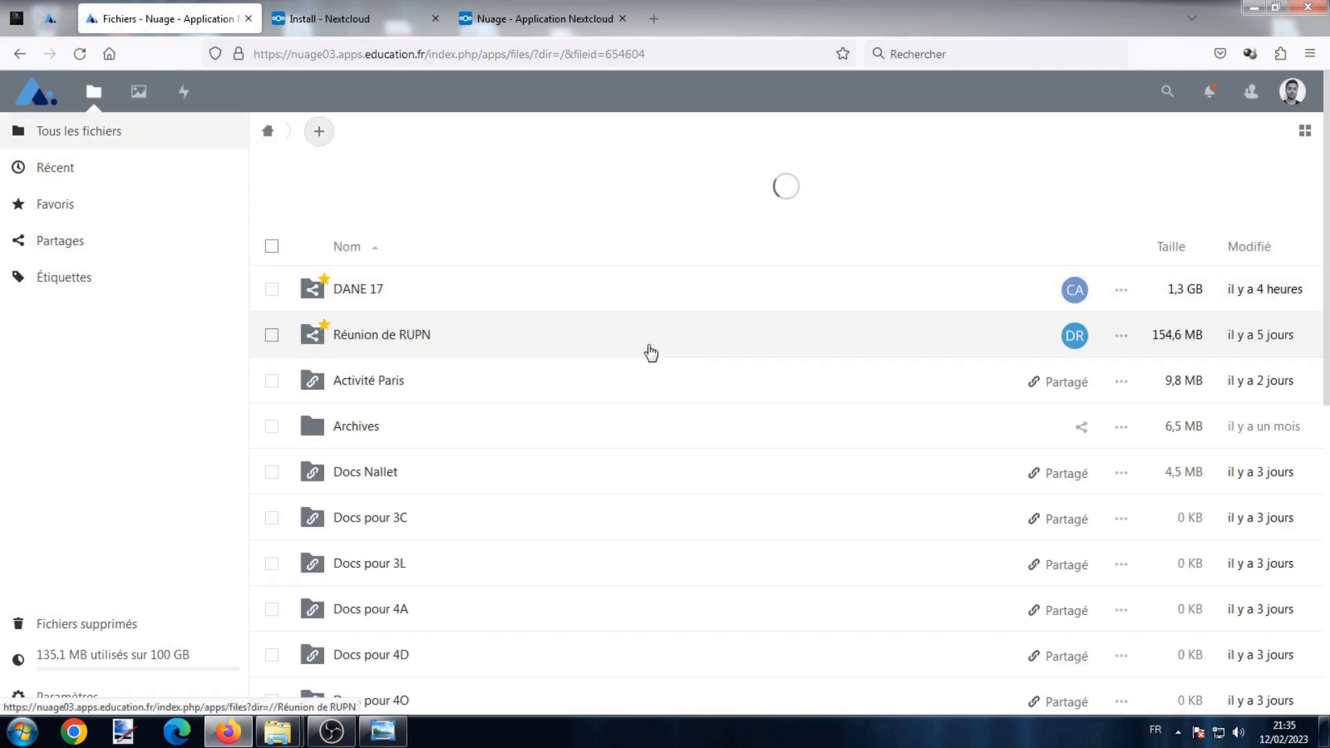
{"action": "scroll", "coordinate": [650, 350], "scroll_direction": "down", "scroll_amount": 15}
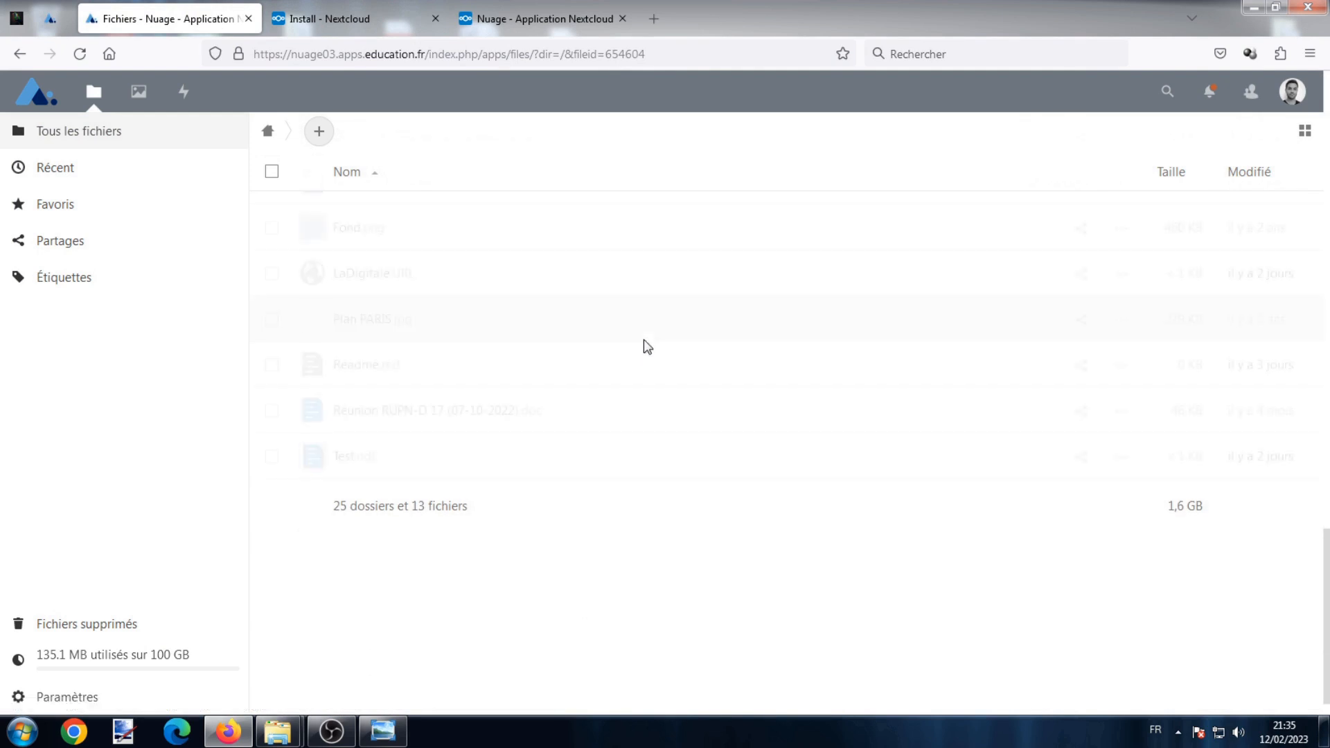
{"action": "left_click", "coordinate": [386, 322]}
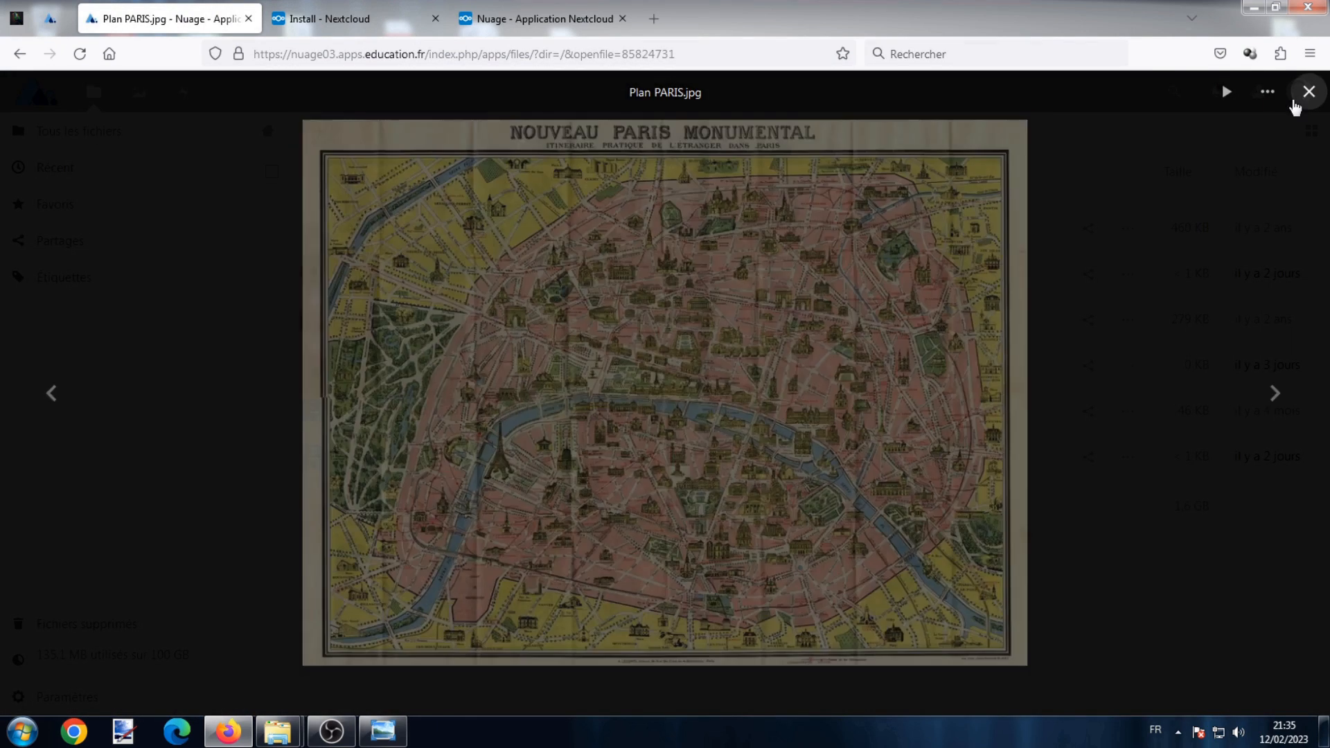
{"action": "left_click", "coordinate": [1295, 105]}
Locate the A - Diapo presentation in the local Nextcloud2 folder and find the same file in the online cloud.
{"action": "mouse_move", "coordinate": [291, 733]}
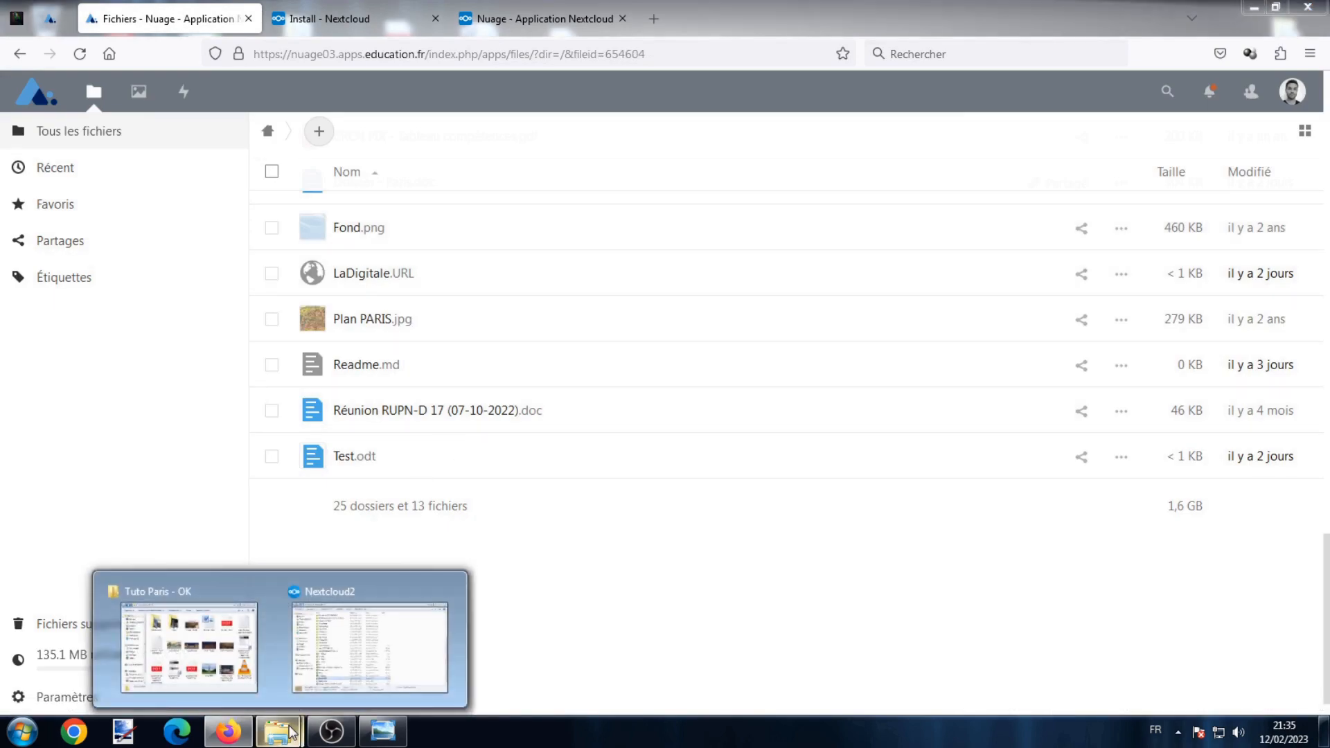
{"action": "left_click", "coordinate": [356, 673]}
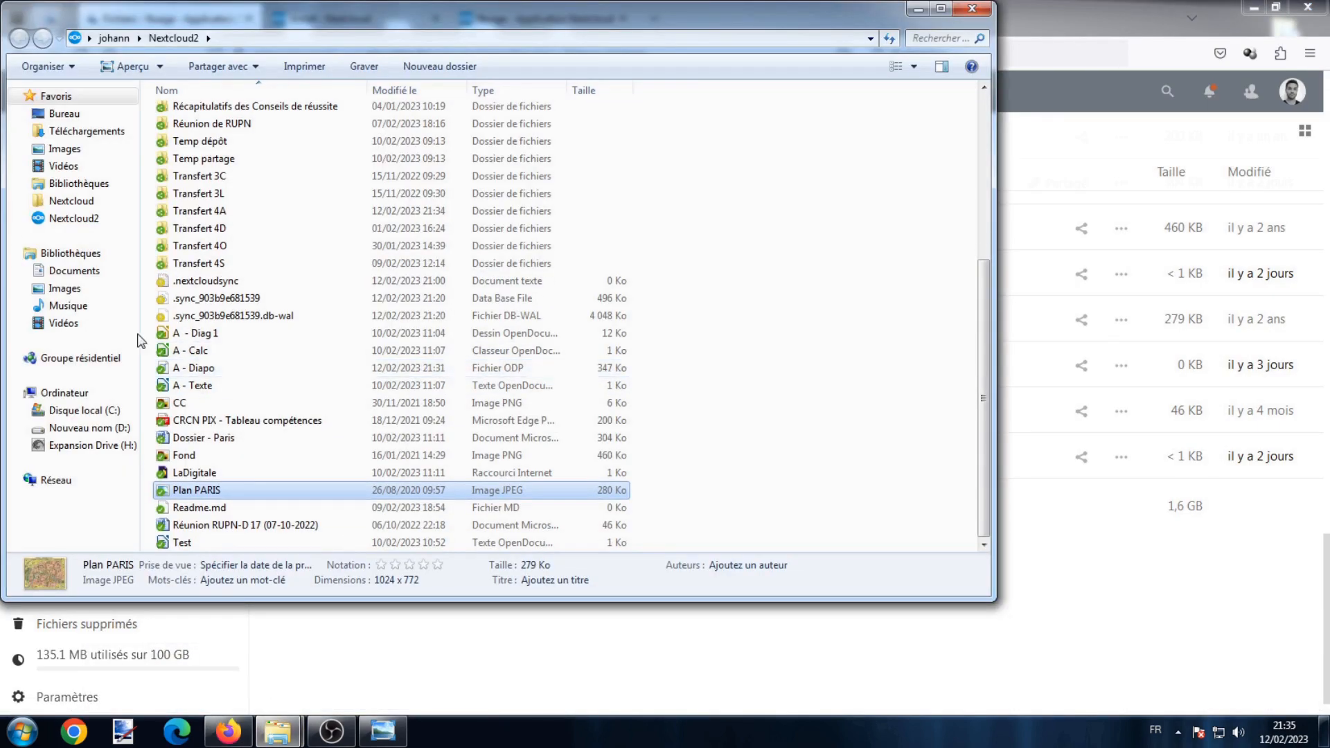
{"action": "left_click", "coordinate": [200, 374]}
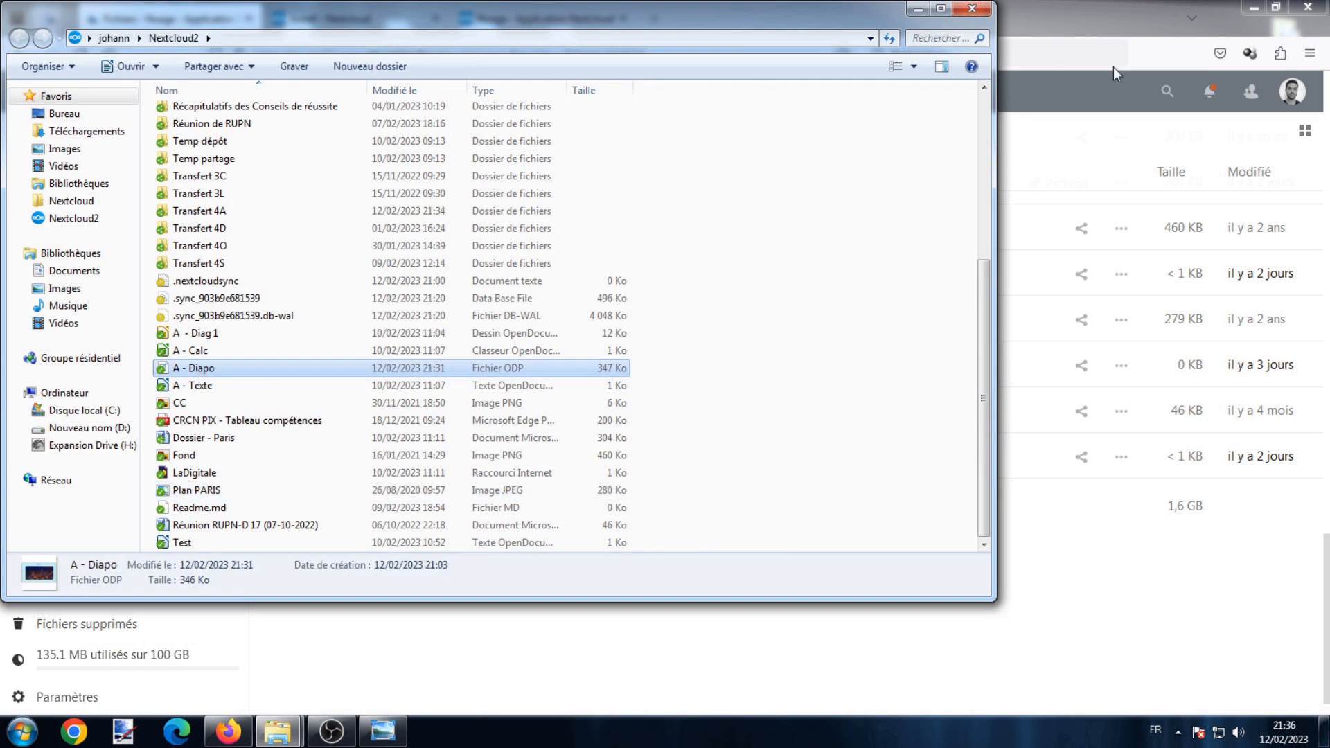
{"action": "left_click", "coordinate": [918, 9]}
{"action": "scroll", "coordinate": [430, 333], "scroll_direction": "up", "scroll_amount": 3}
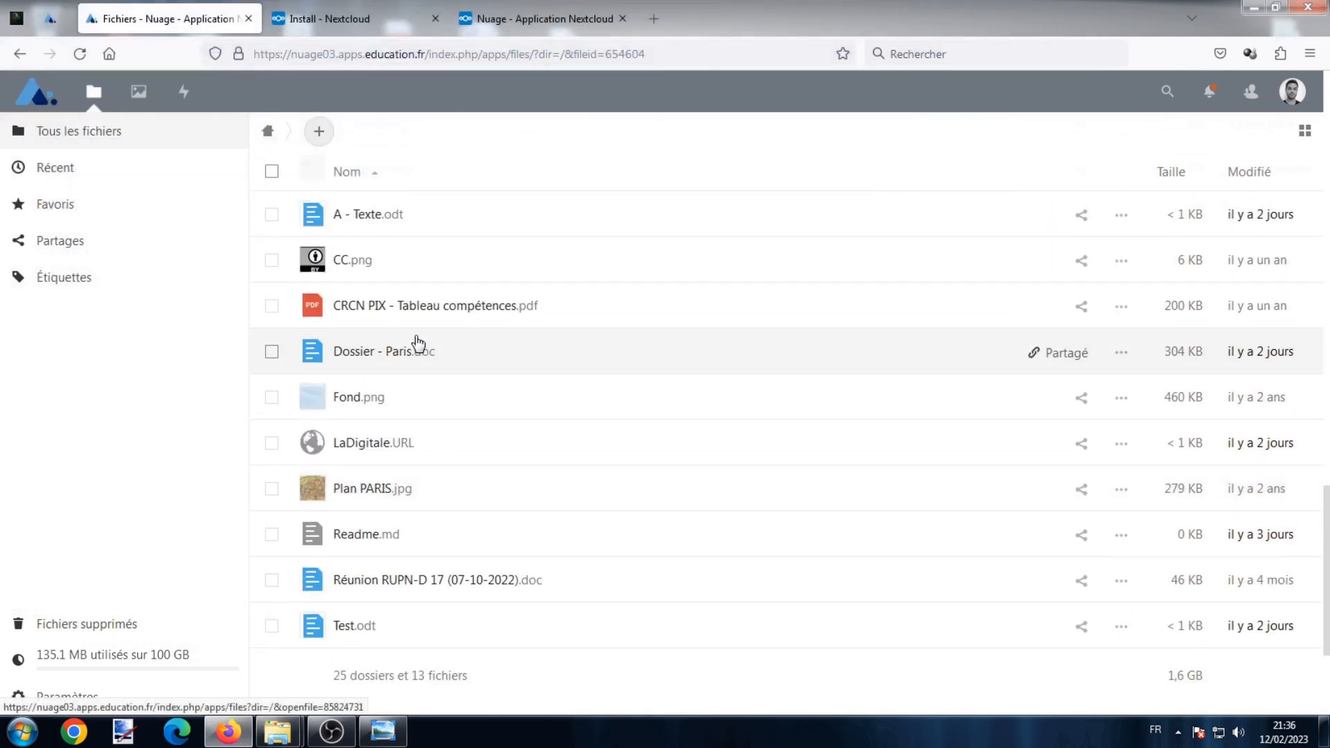
{"action": "scroll", "coordinate": [418, 342], "scroll_direction": "up", "scroll_amount": 2}
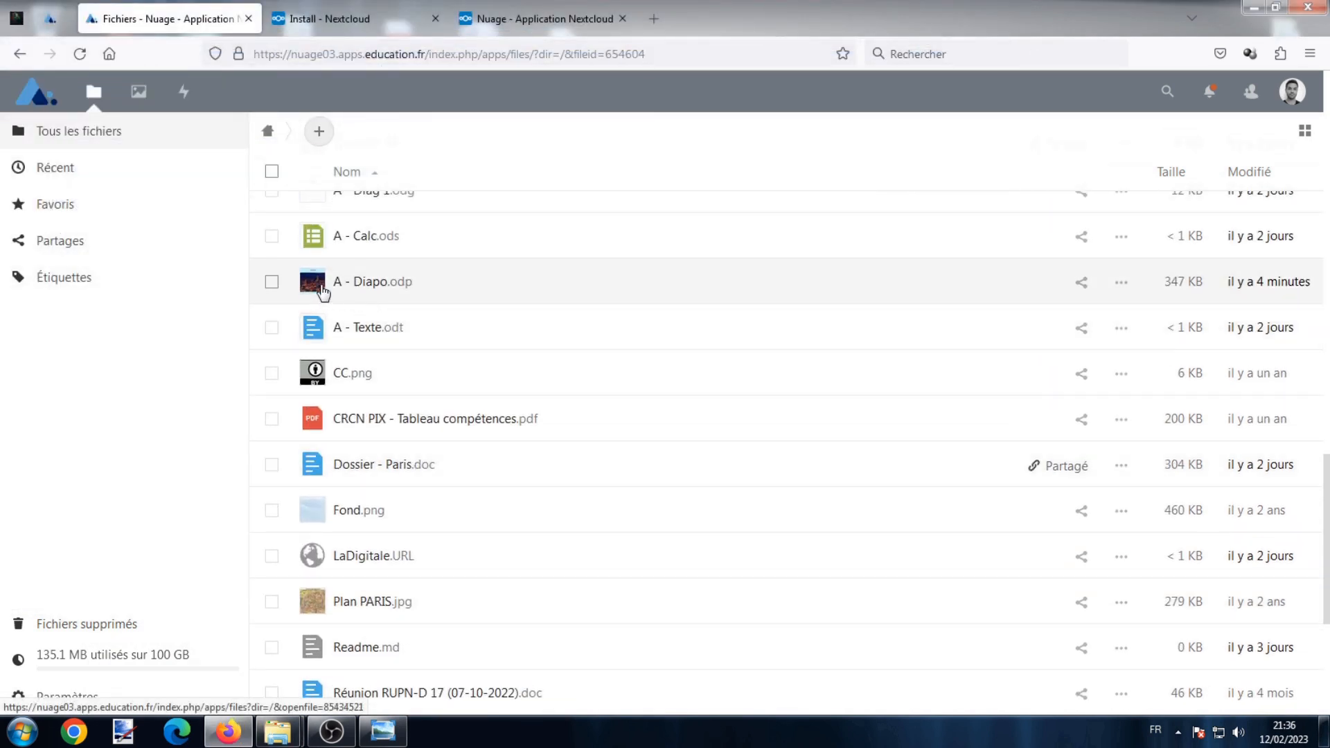
Open the local A - Diapo presentation in LibreOffice Impress and delete the Paris night photo from slide 1.
{"action": "mouse_move", "coordinate": [277, 732]}
{"action": "left_click", "coordinate": [350, 659]}
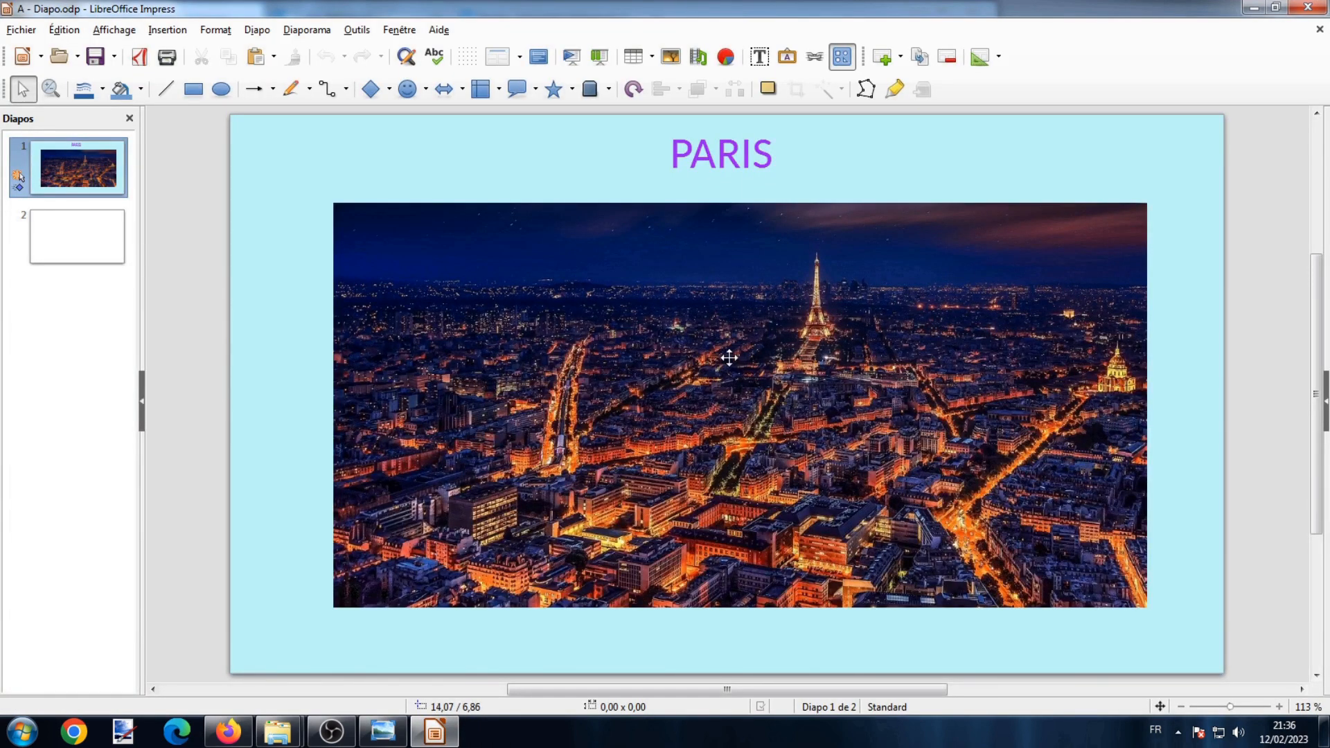
{"action": "left_click", "coordinate": [729, 358]}
{"action": "key", "text": "Delete"}
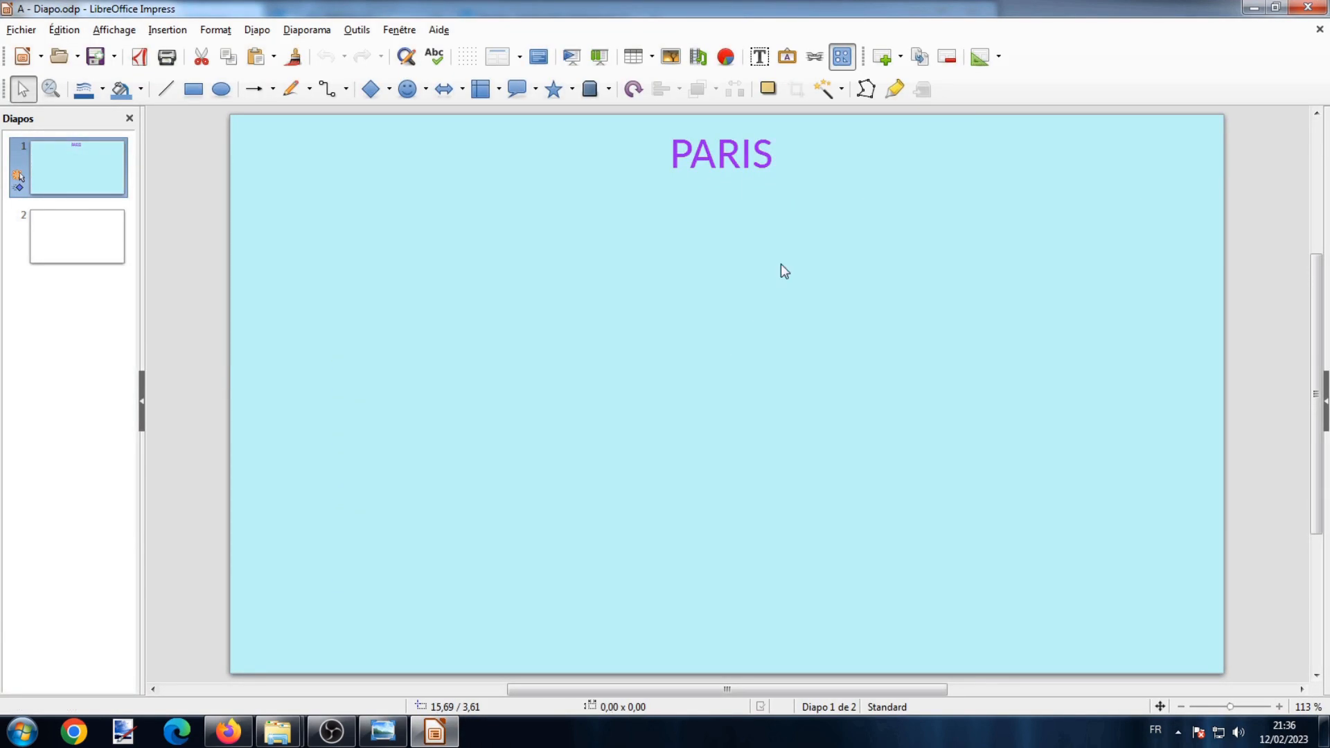
Replace the slide 1 title PARIS with LONDRES, save the presentation and close LibreOffice Impress.
{"action": "double_click", "coordinate": [751, 163]}
{"action": "type", "text": "LONDRES"}
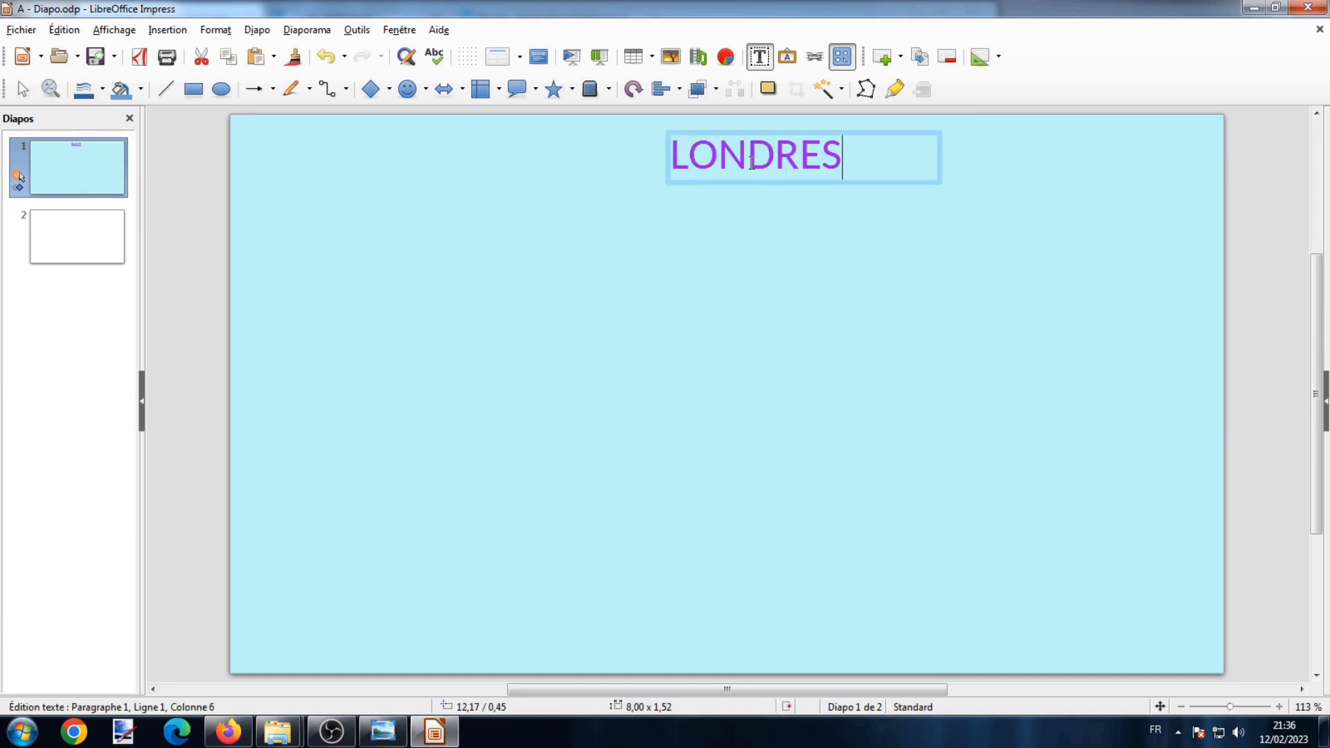
{"action": "left_click", "coordinate": [641, 318]}
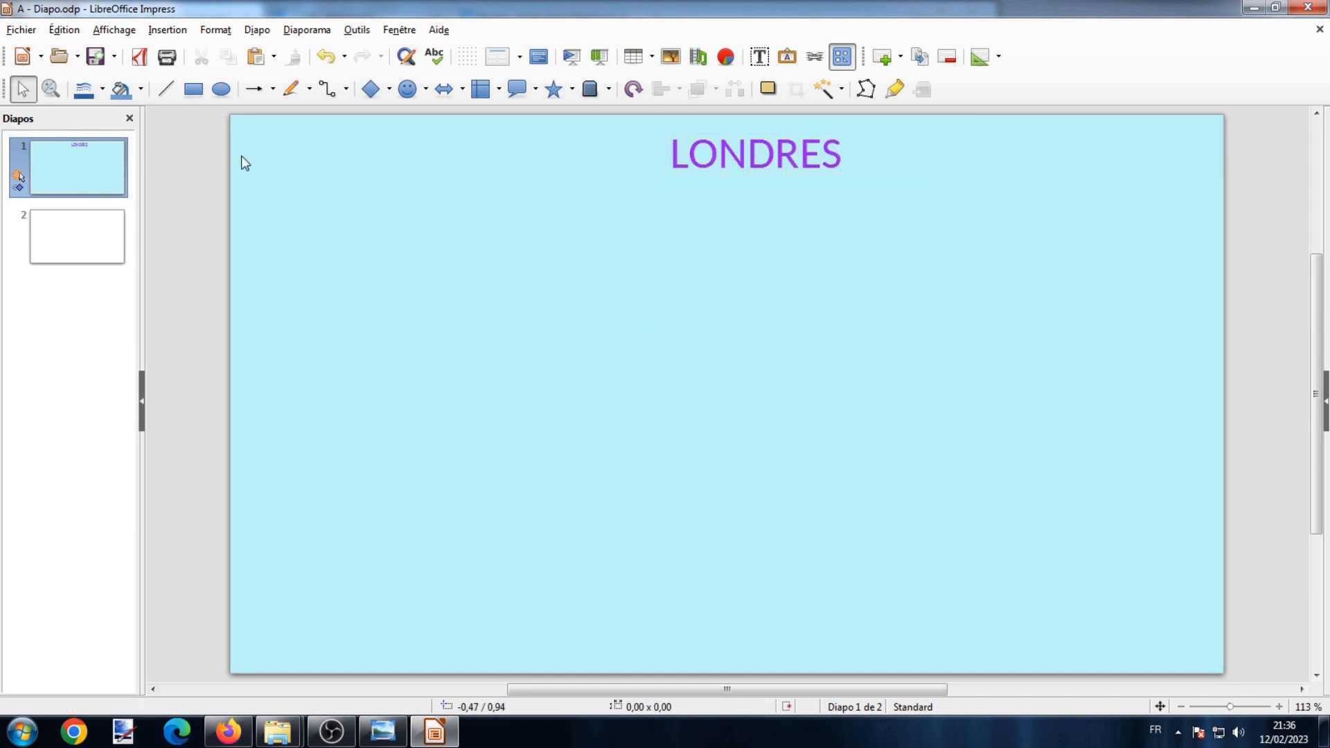
{"action": "left_click", "coordinate": [94, 63]}
{"action": "left_click", "coordinate": [1305, 8]}
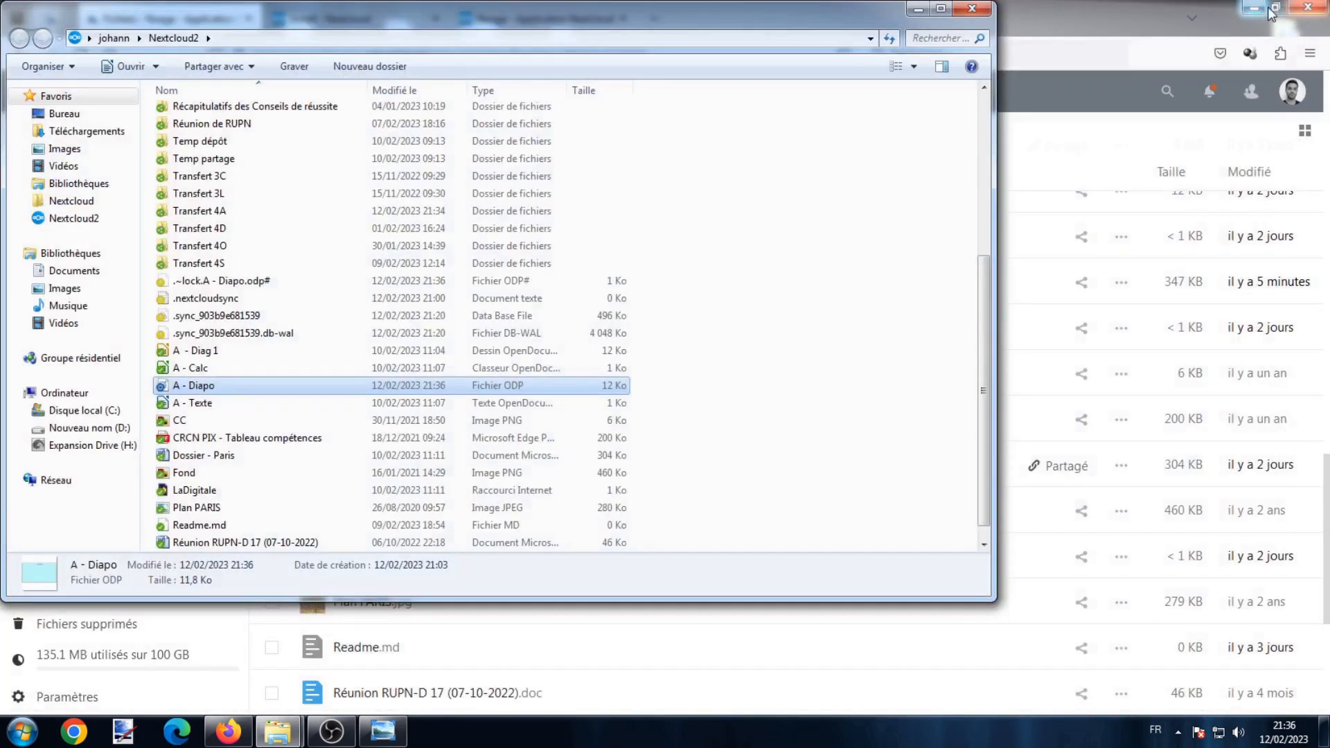
Switch to Firefox, reload the online file list, and view A - Diapo.odp in the online editor before closing it.
{"action": "left_click", "coordinate": [1053, 12]}
{"action": "left_click", "coordinate": [72, 59]}
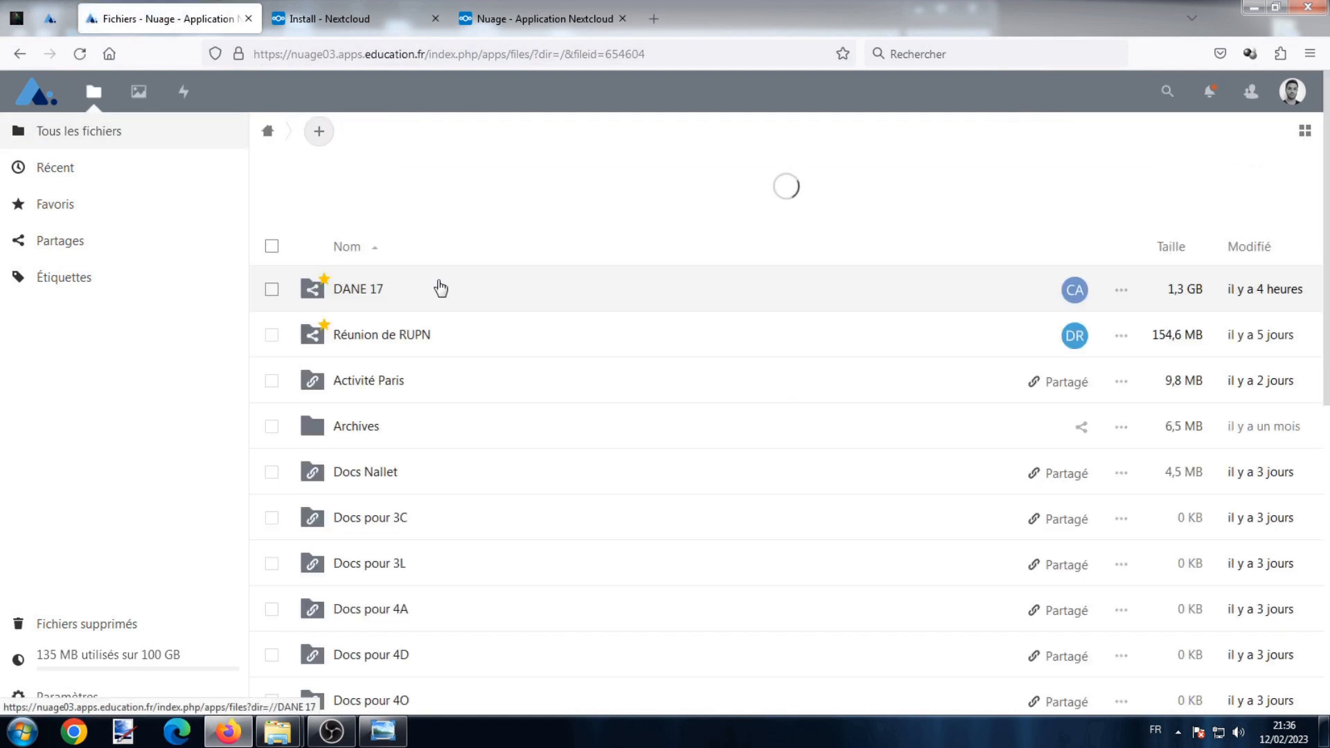
{"action": "scroll", "coordinate": [505, 371], "scroll_direction": "down", "scroll_amount": 20}
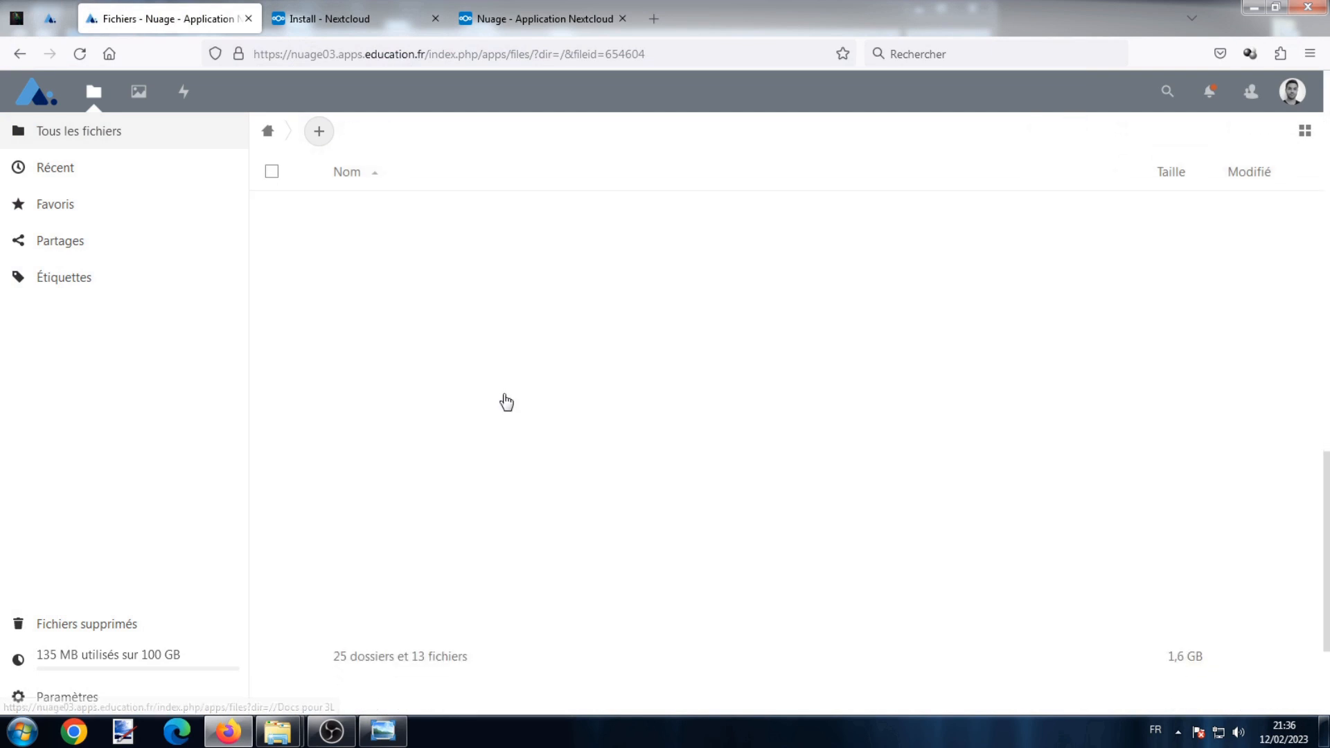
{"action": "scroll", "coordinate": [501, 380], "scroll_direction": "up", "scroll_amount": 3}
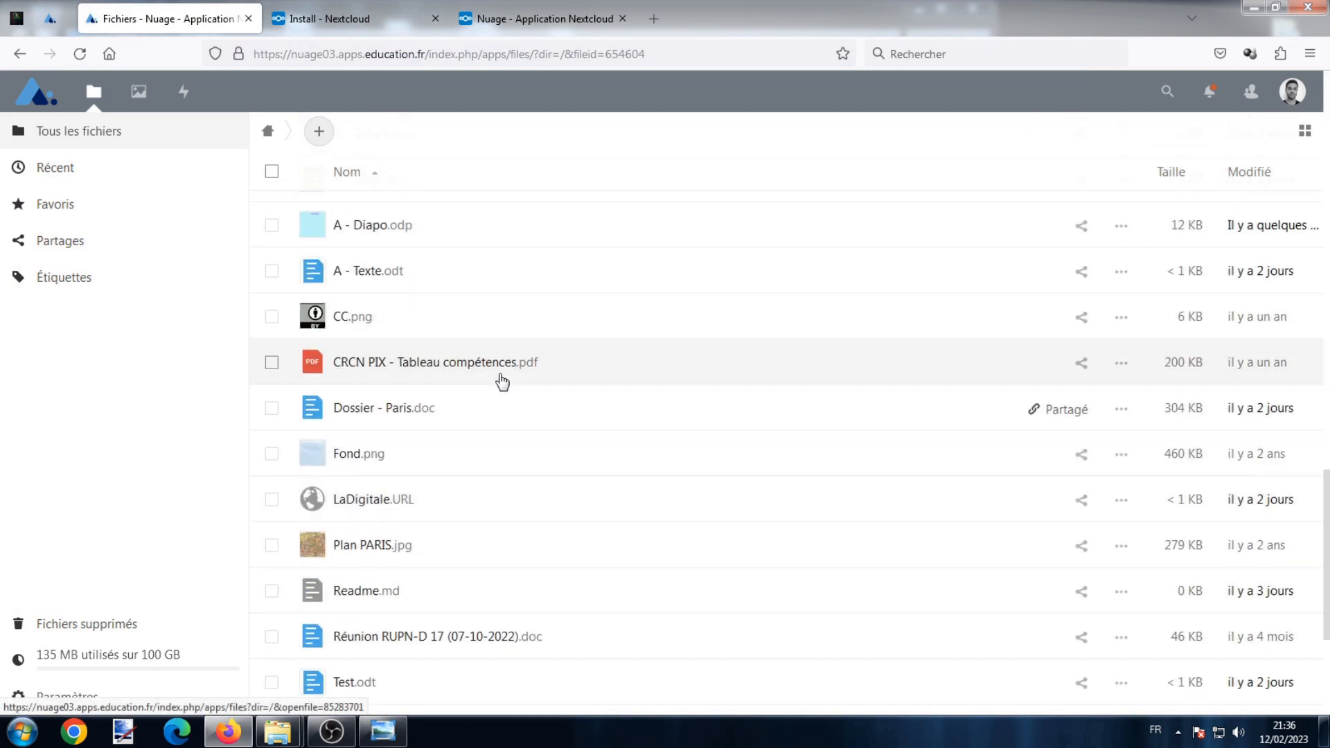
{"action": "left_click", "coordinate": [380, 292]}
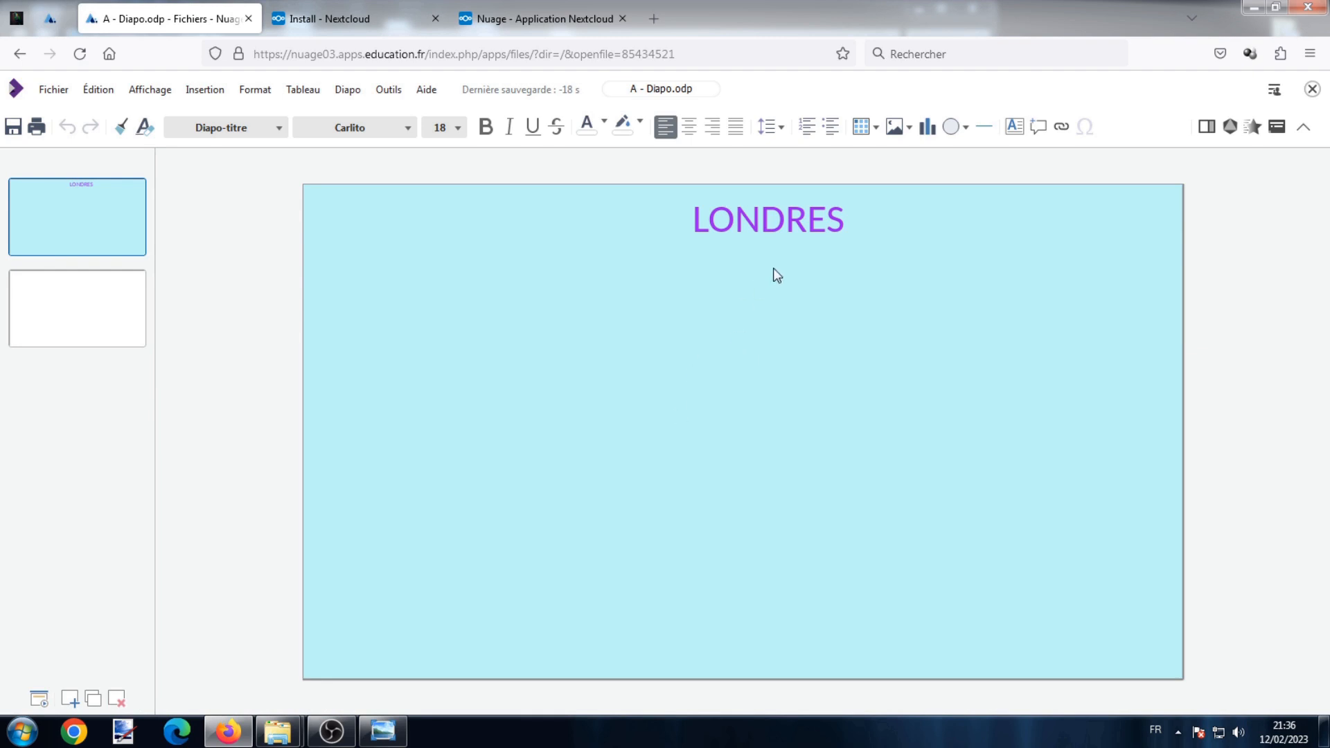
{"action": "left_click", "coordinate": [1312, 90]}
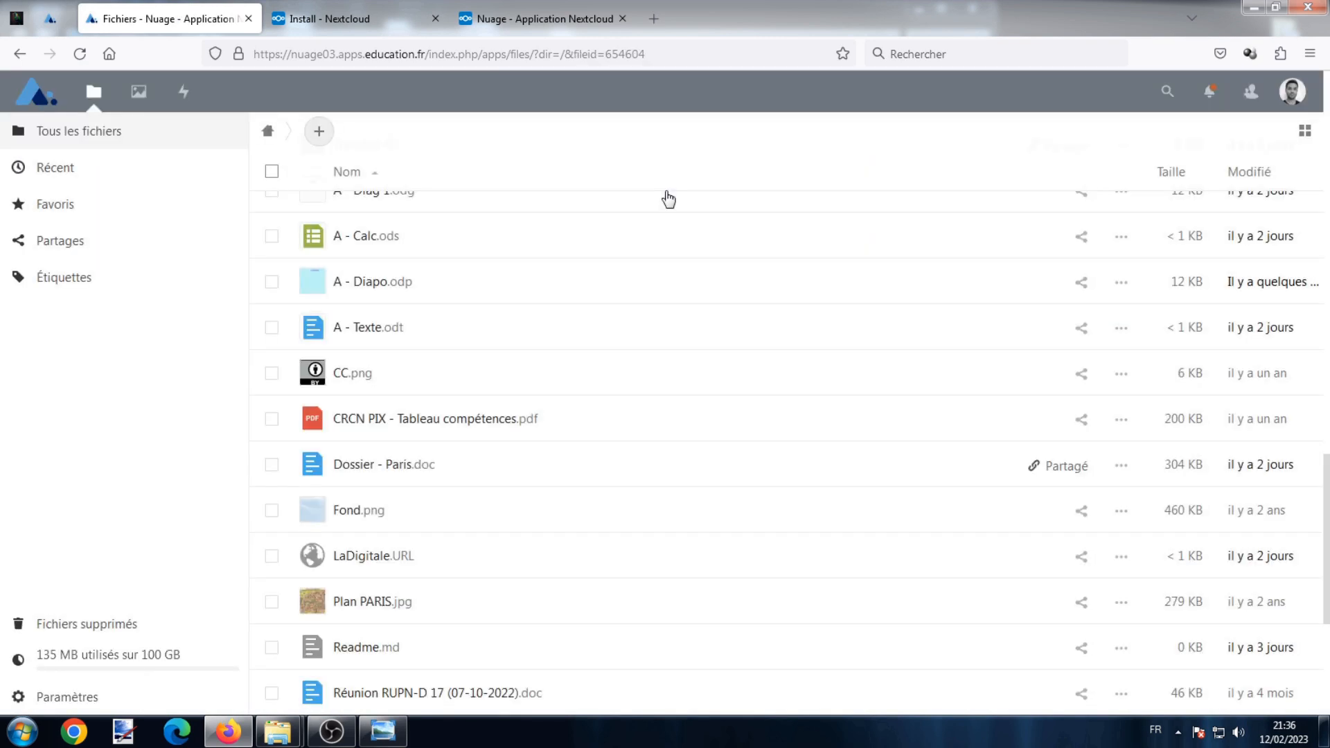
Upload the Tour Eiffel image from the Tuto Paris - OK folder to the online cloud and preview it there.
{"action": "mouse_move", "coordinate": [281, 739]}
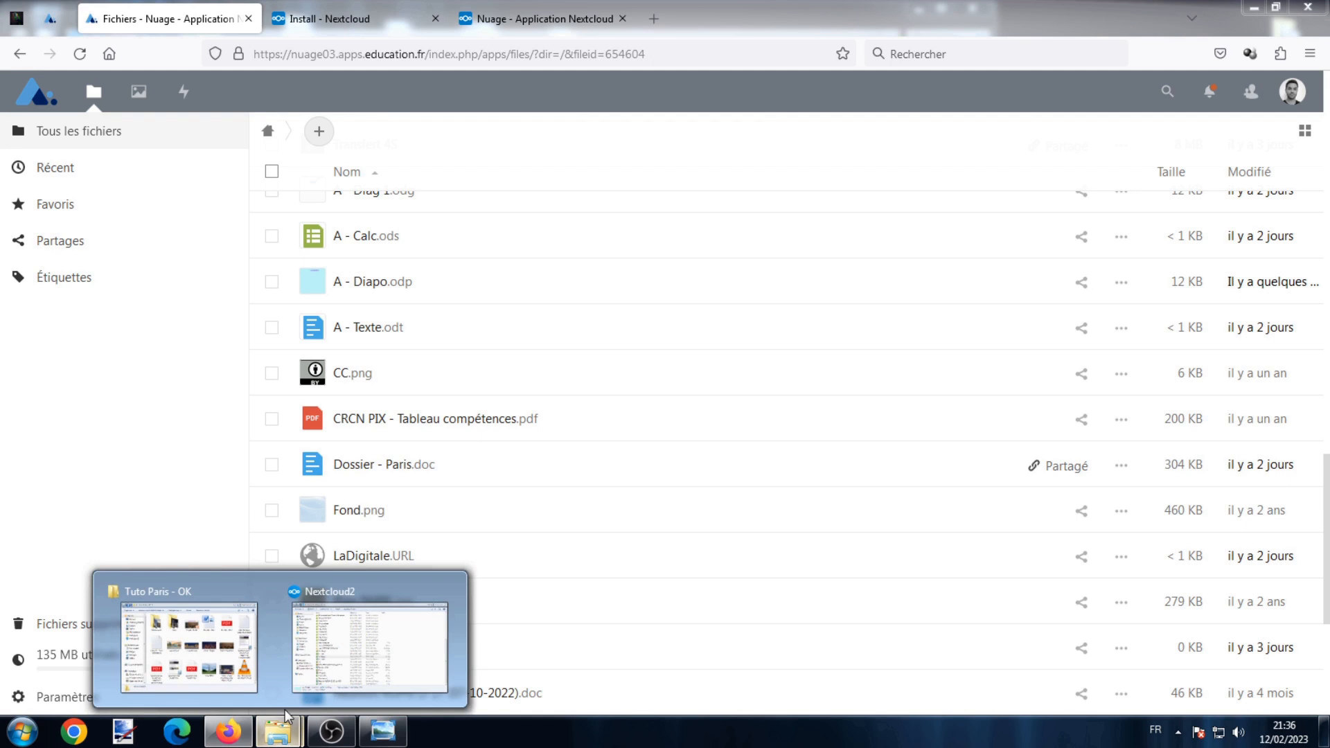
{"action": "left_click", "coordinate": [188, 648]}
{"action": "left_click_drag", "start_coordinate": [1021, 543], "coordinate": [310, 539]}
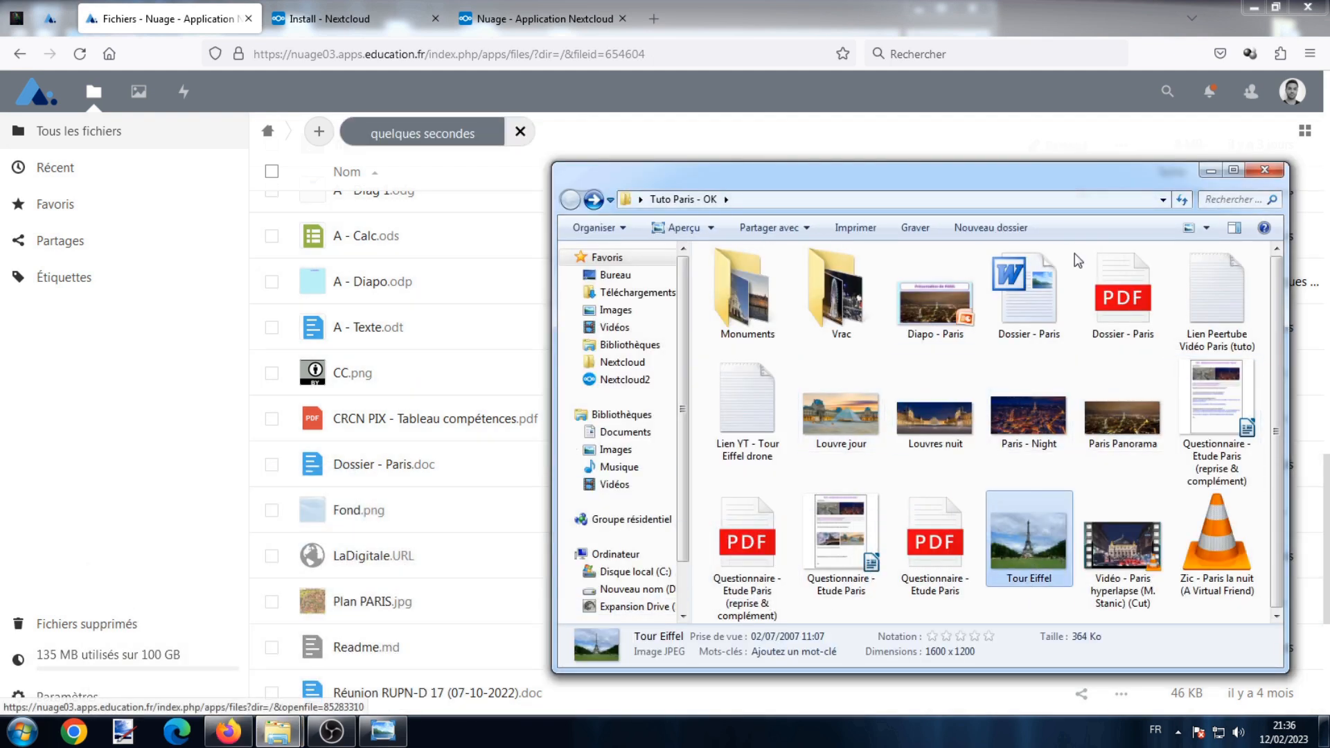
{"action": "left_click", "coordinate": [1210, 170]}
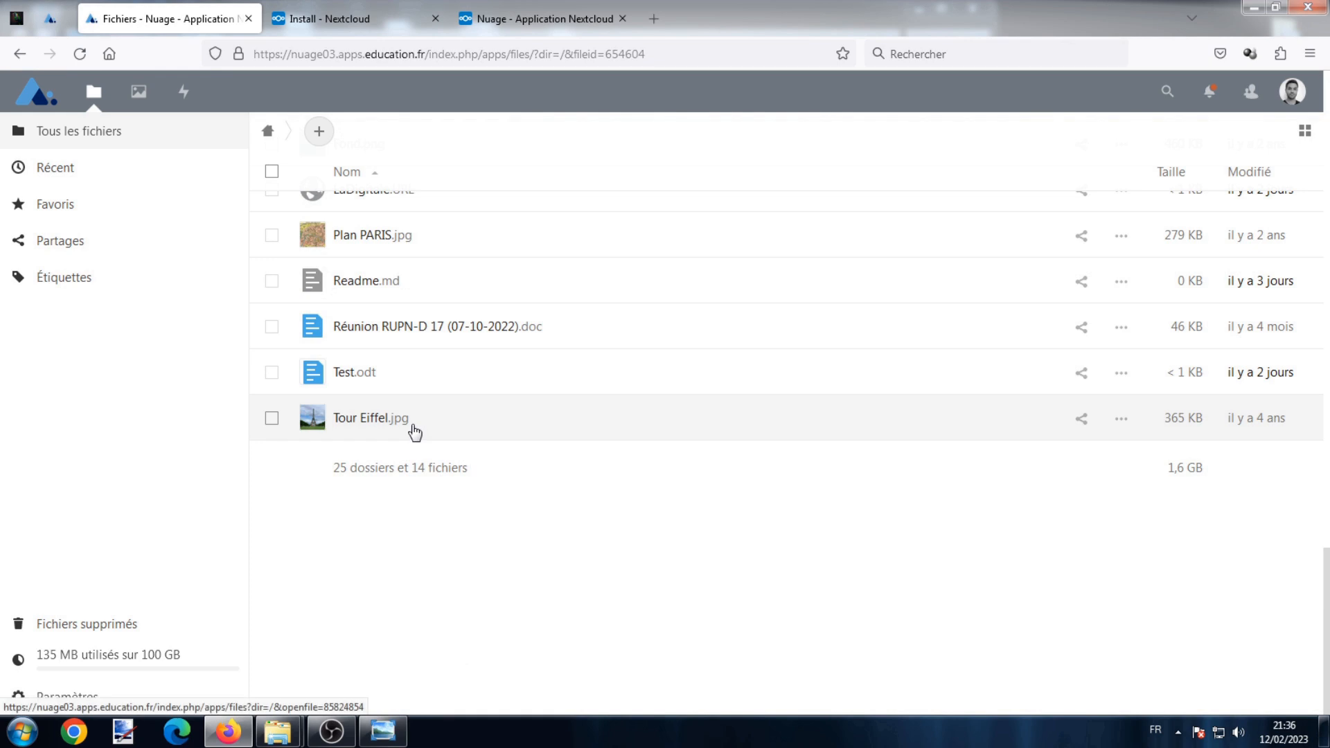
{"action": "left_click", "coordinate": [415, 429]}
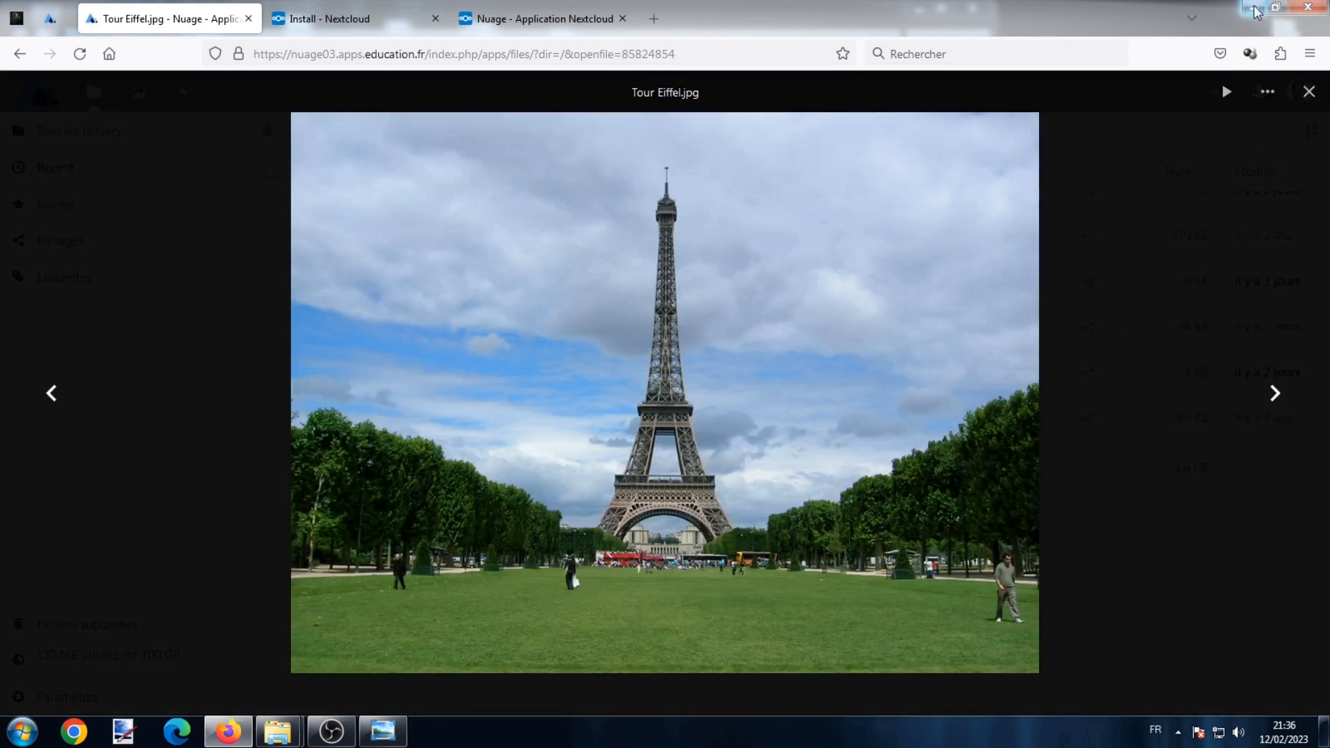
Bring up the local Nextcloud2 folder and check the synchronization status in the Nextcloud desktop client.
{"action": "left_click", "coordinate": [281, 731]}
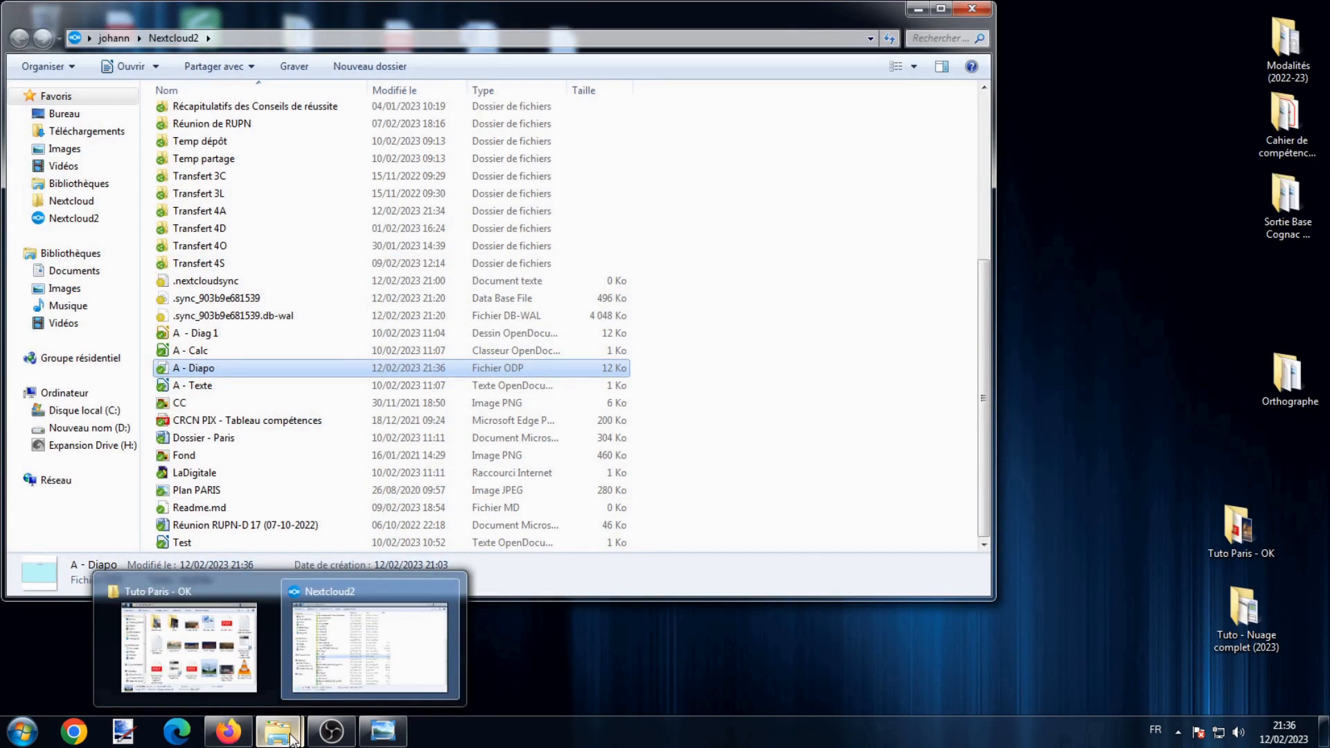
{"action": "left_click", "coordinate": [789, 336]}
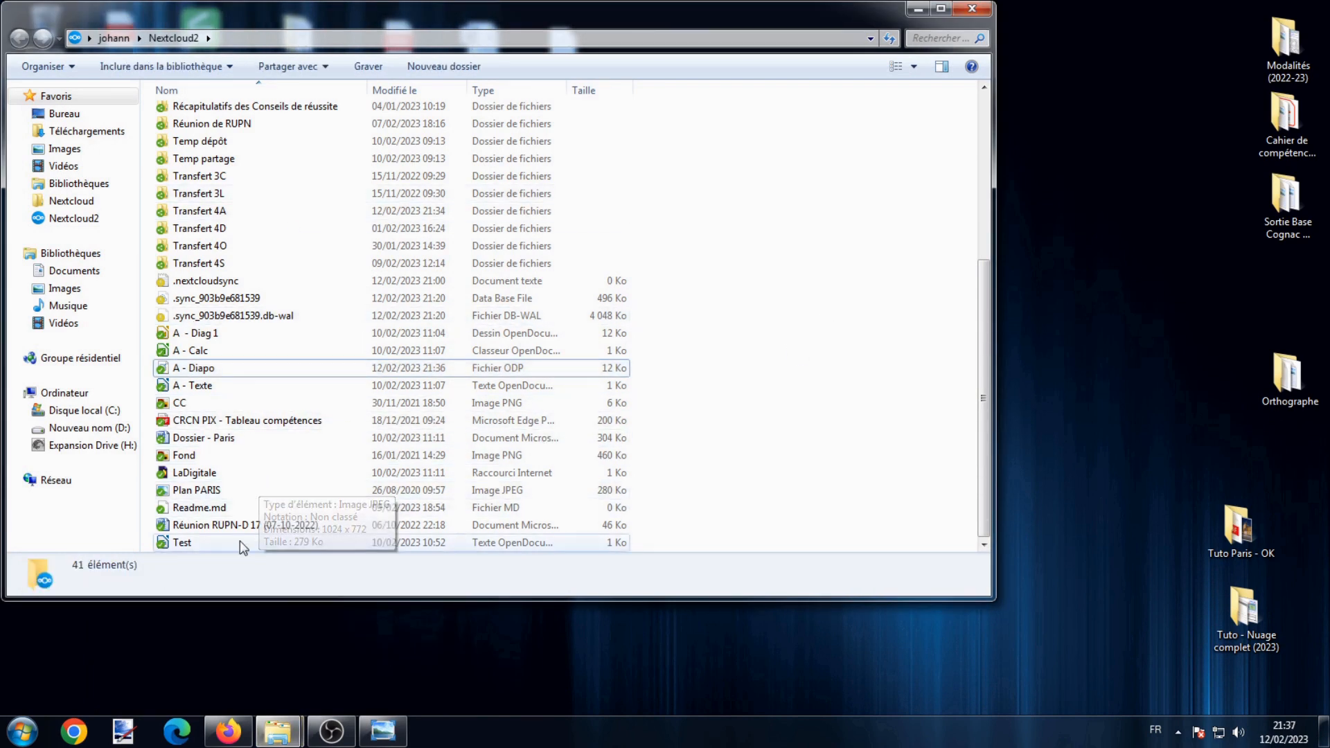
{"action": "left_click", "coordinate": [1176, 732]}
{"action": "left_click", "coordinate": [1204, 648]}
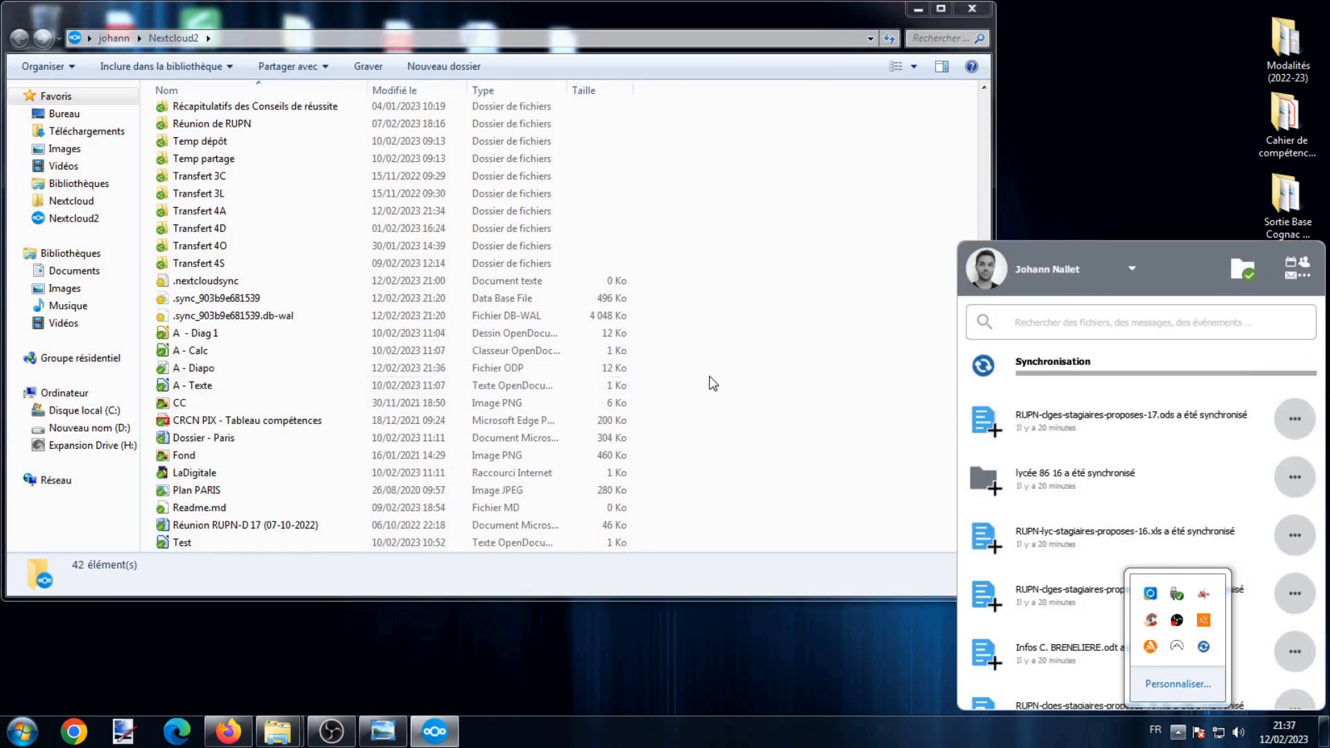
{"action": "left_click", "coordinate": [730, 416]}
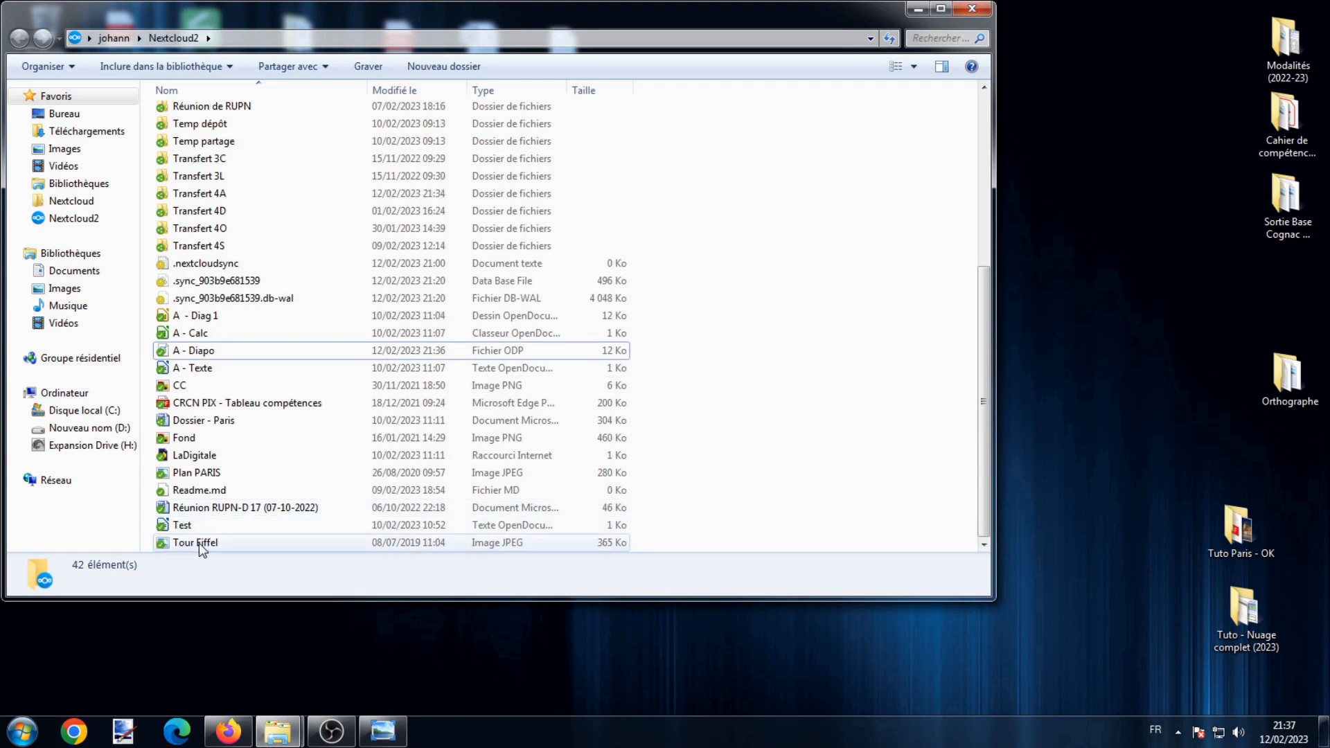
View the Tour Eiffel image from the local Nextcloud2 folder and close the photo viewer.
{"action": "left_click", "coordinate": [198, 543]}
{"action": "double_click", "coordinate": [201, 544]}
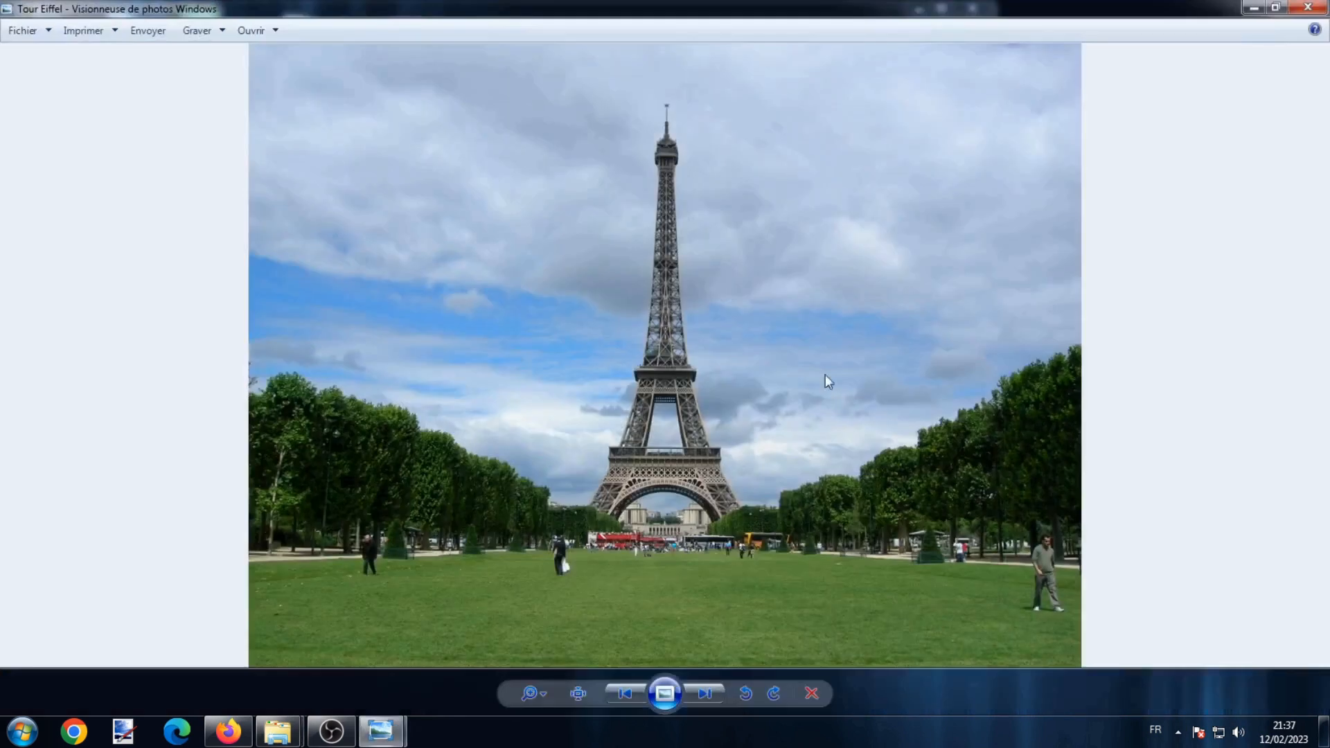
{"action": "left_click", "coordinate": [1309, 7]}
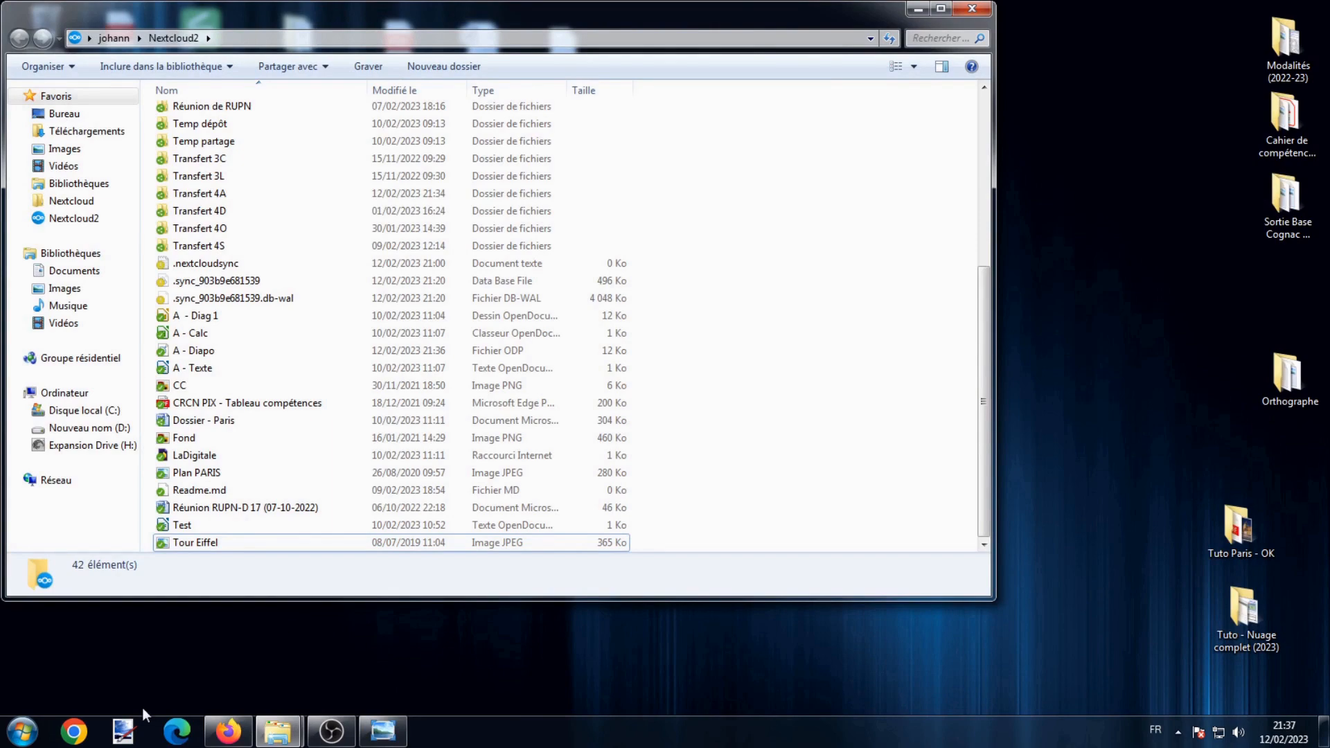
Close the online Tour Eiffel.jpg preview in Firefox, review the local Nextcloud2 folder contents, and minimize that folder.
{"action": "left_click", "coordinate": [228, 732]}
{"action": "left_click", "coordinate": [1308, 92]}
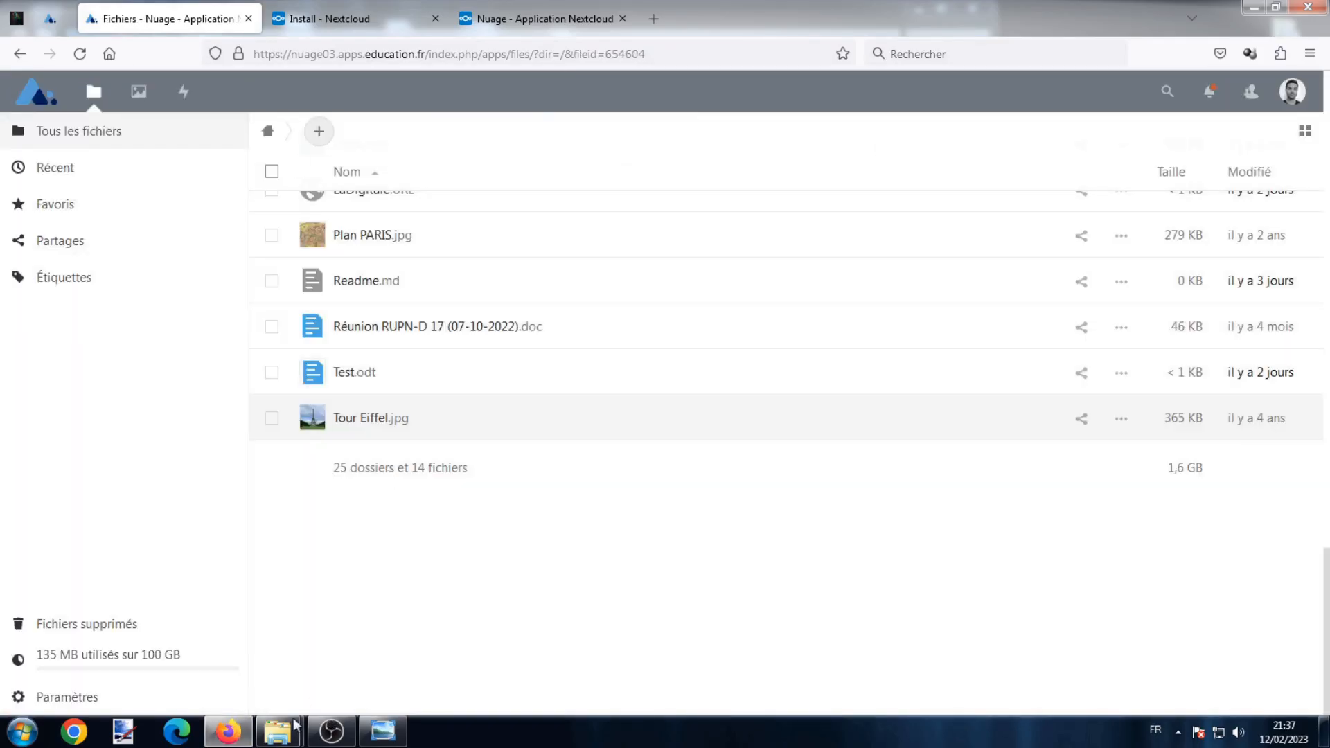
{"action": "mouse_move", "coordinate": [296, 724]}
{"action": "left_click", "coordinate": [330, 694]}
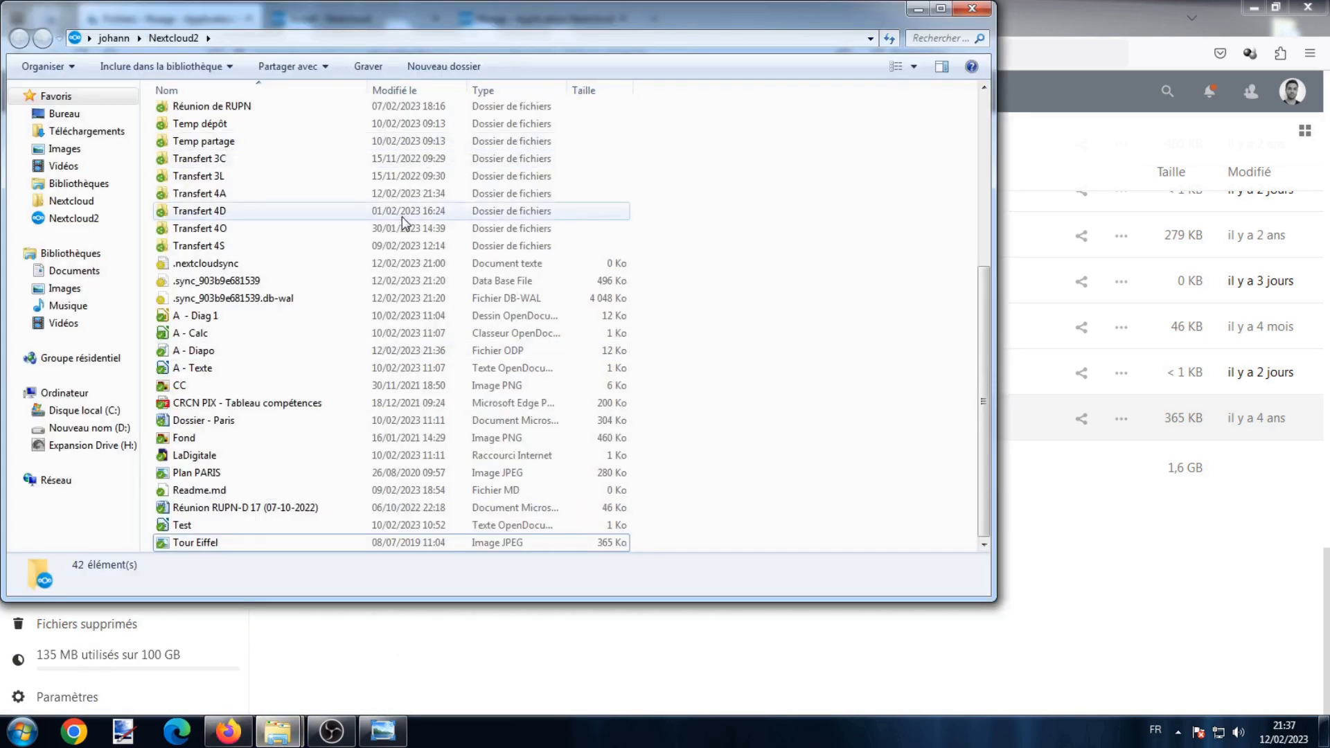
{"action": "scroll", "coordinate": [402, 217], "scroll_direction": "up", "scroll_amount": 6}
{"action": "left_click", "coordinate": [917, 8]}
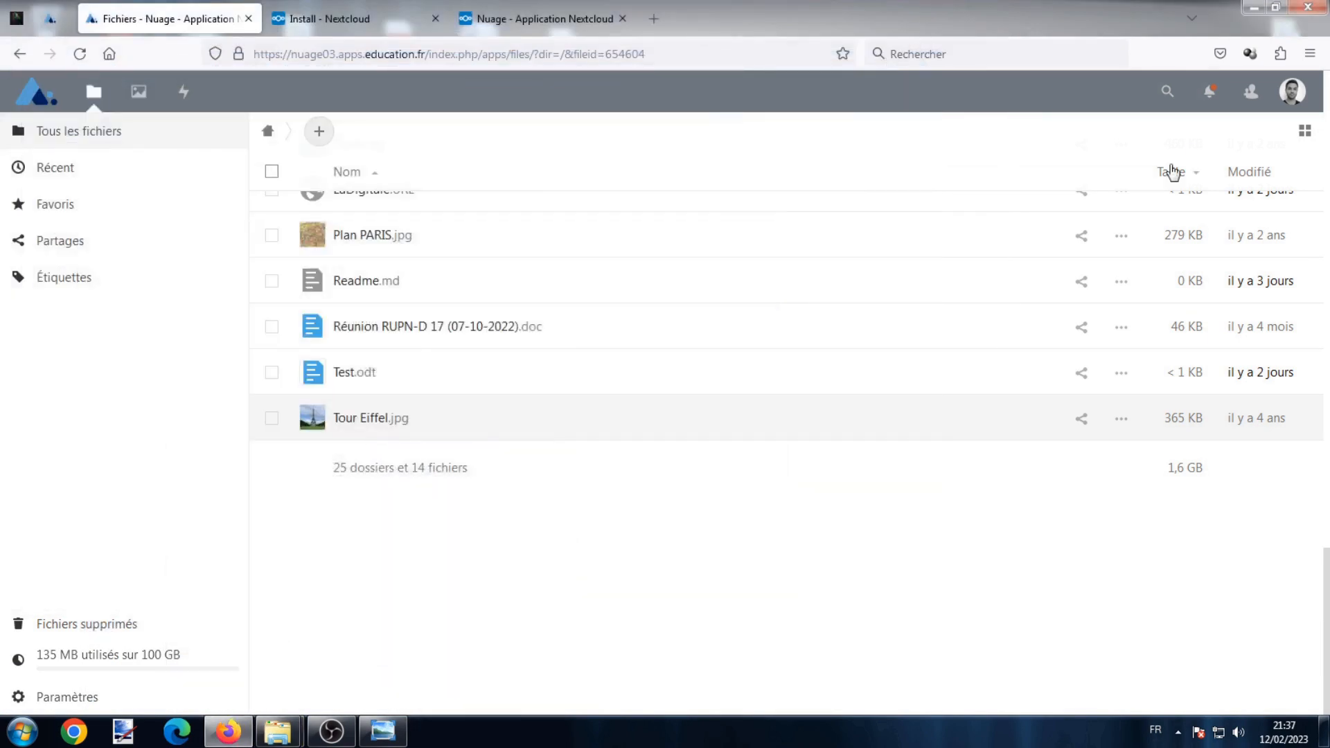
Show the Nextcloud 2 image explaining the synchronization icons and compare it with the client's status icon in the notification area.
{"action": "left_click", "coordinate": [383, 730]}
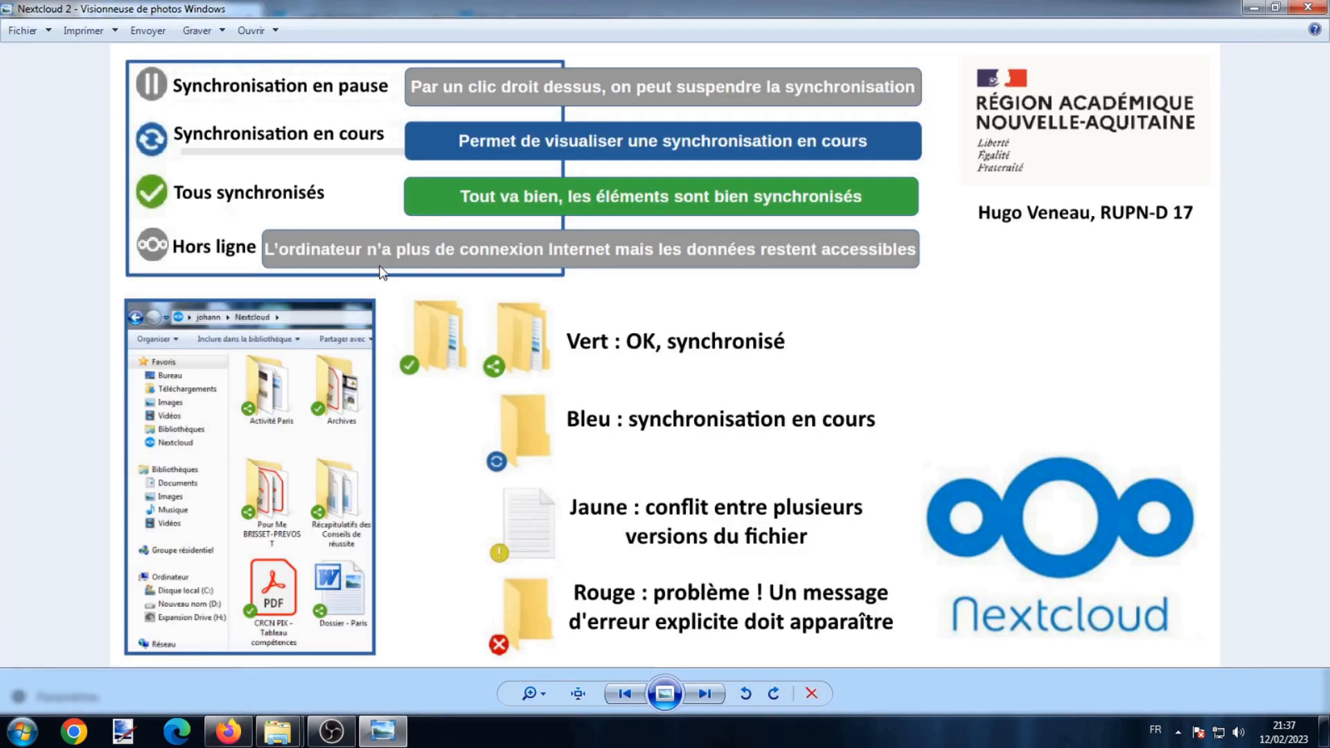
{"action": "left_click", "coordinate": [1177, 732]}
{"action": "mouse_move", "coordinate": [1206, 658]}
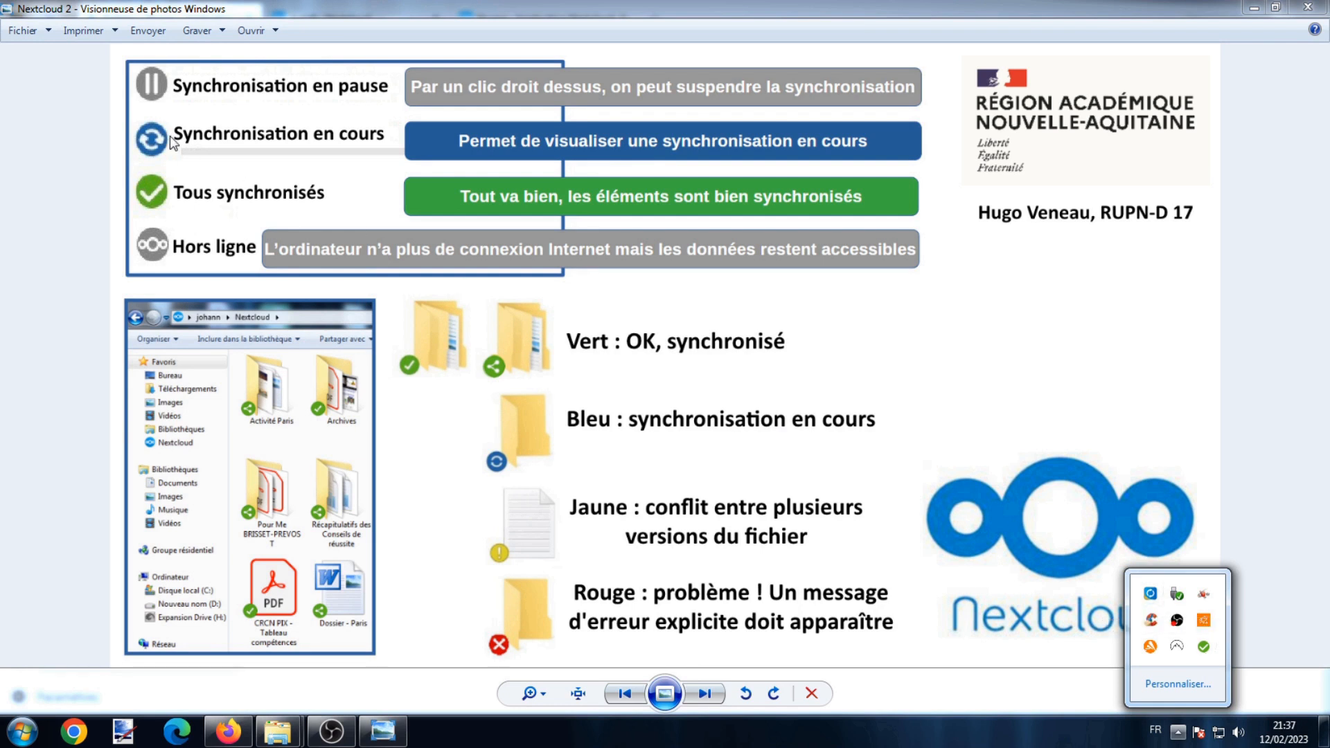
{"action": "left_click", "coordinate": [389, 107]}
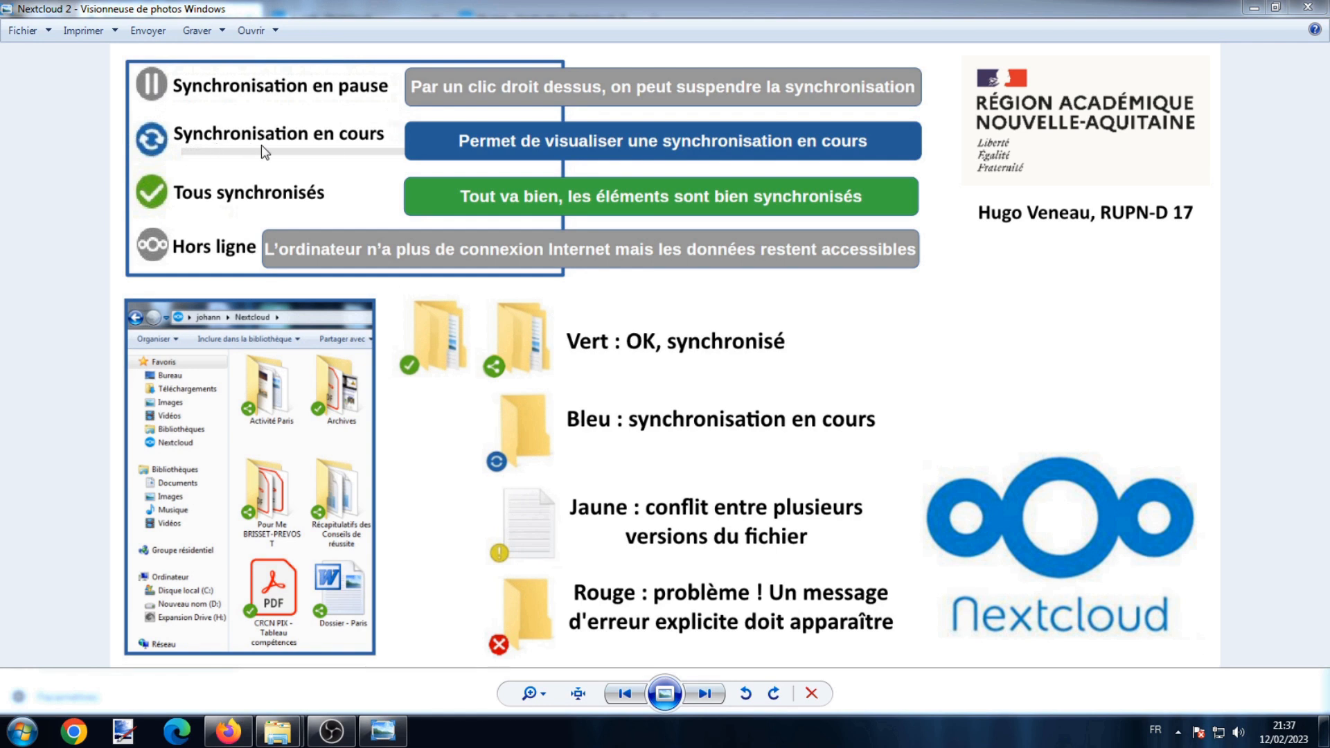